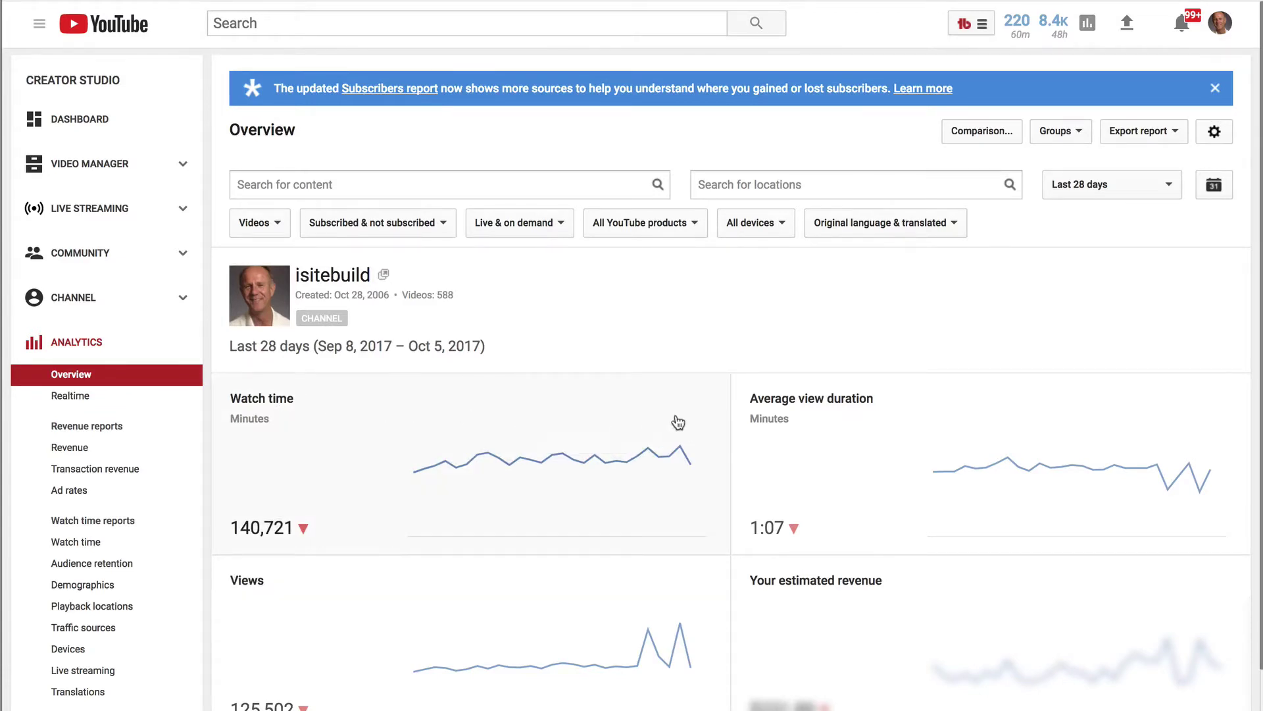
- Scroll to the Top 10 Videos table and open analytics for the top-watched video
scroll(691, 422, "down", 2)
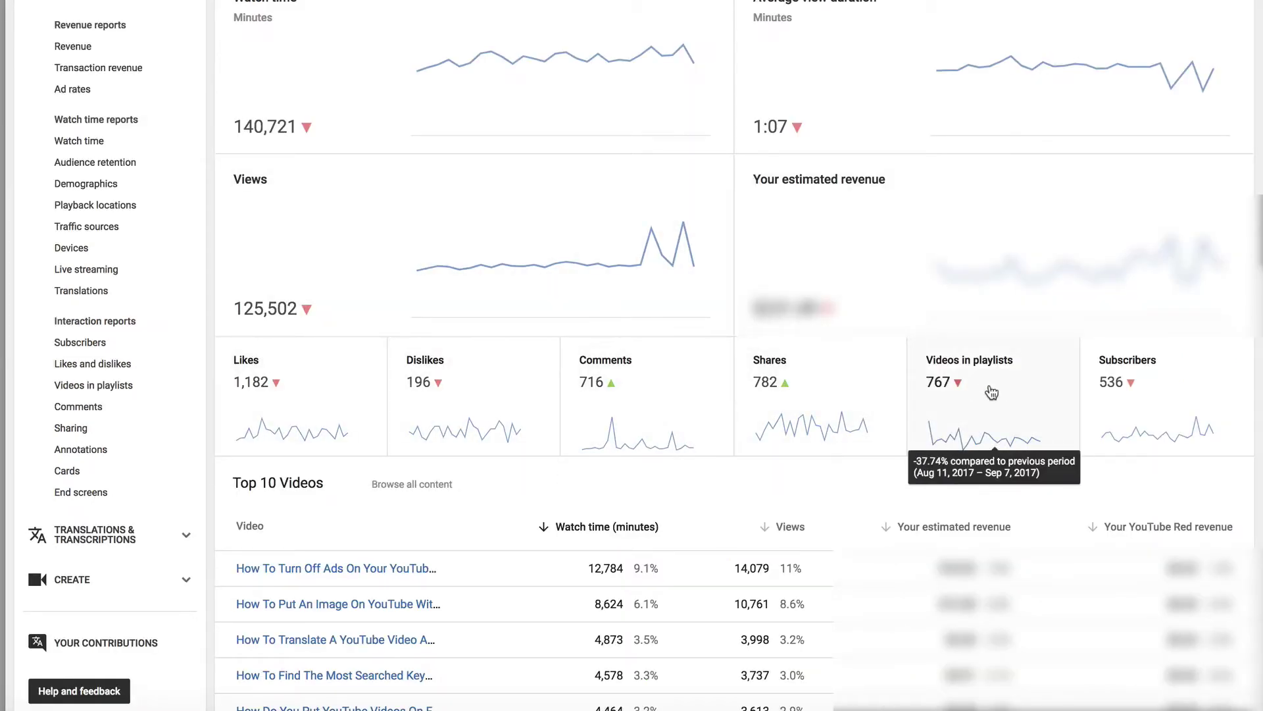
scroll(1155, 393, "down", 6)
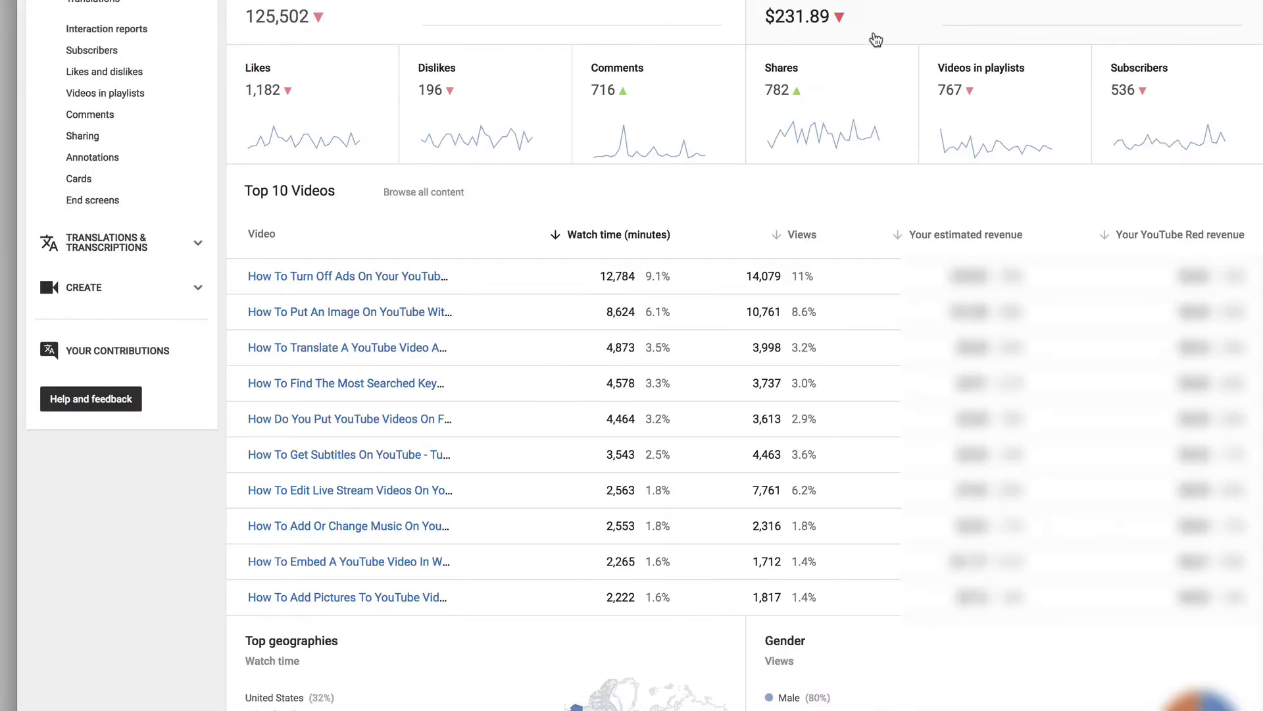
left_click(367, 281)
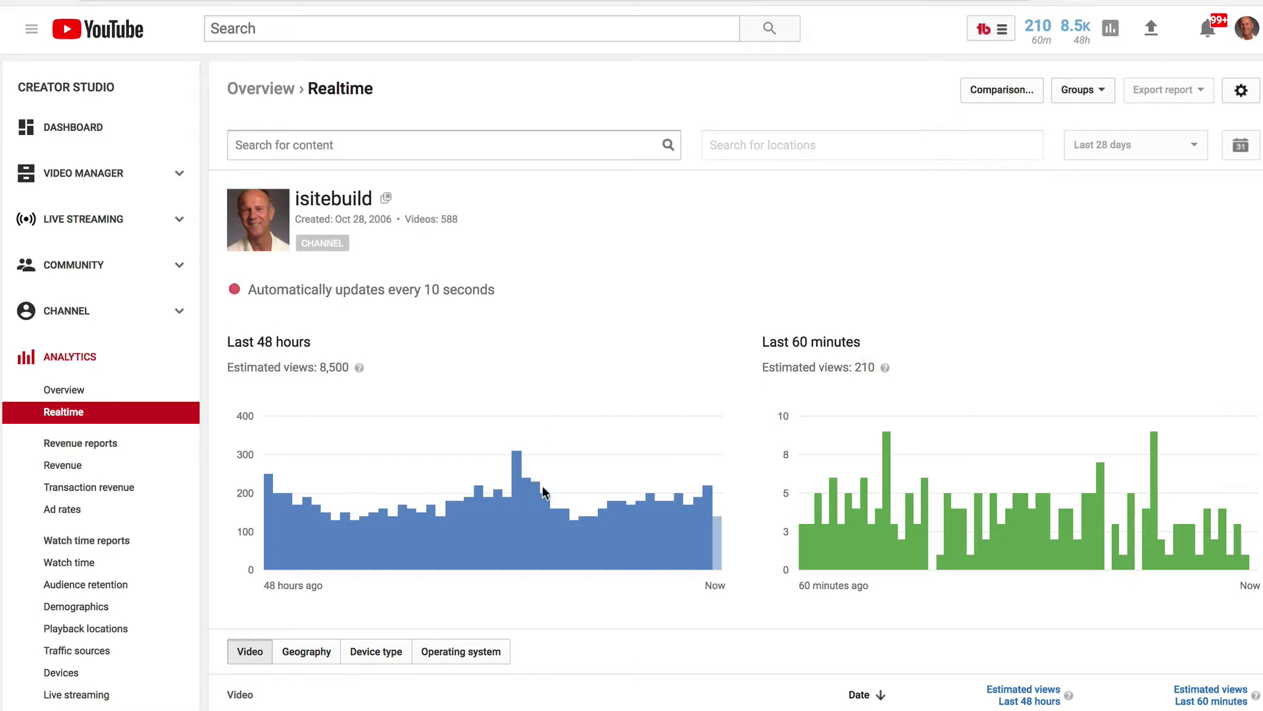
- Open realtime stats for 'How To Monetize YouTube Videos Without 10,000 Views' split by operating system
scroll(583, 564, "down", 8)
scroll(584, 570, "down", 2)
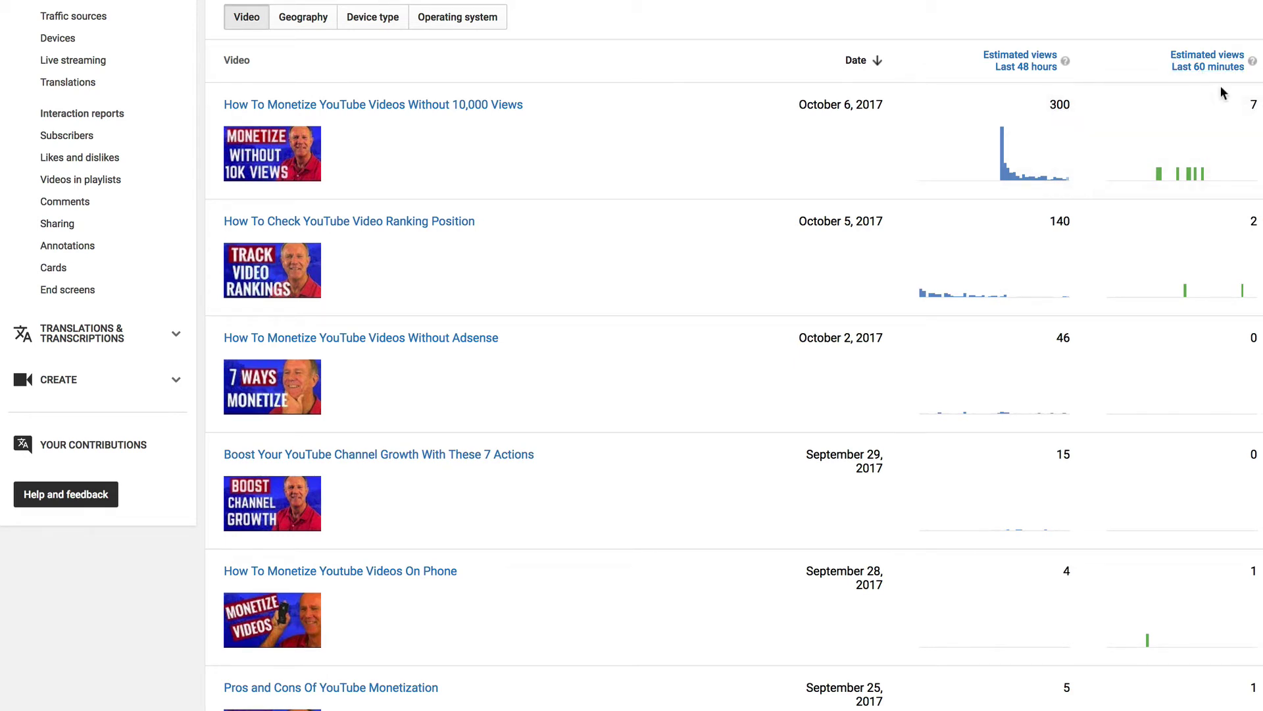
scroll(1215, 118, "up", 1)
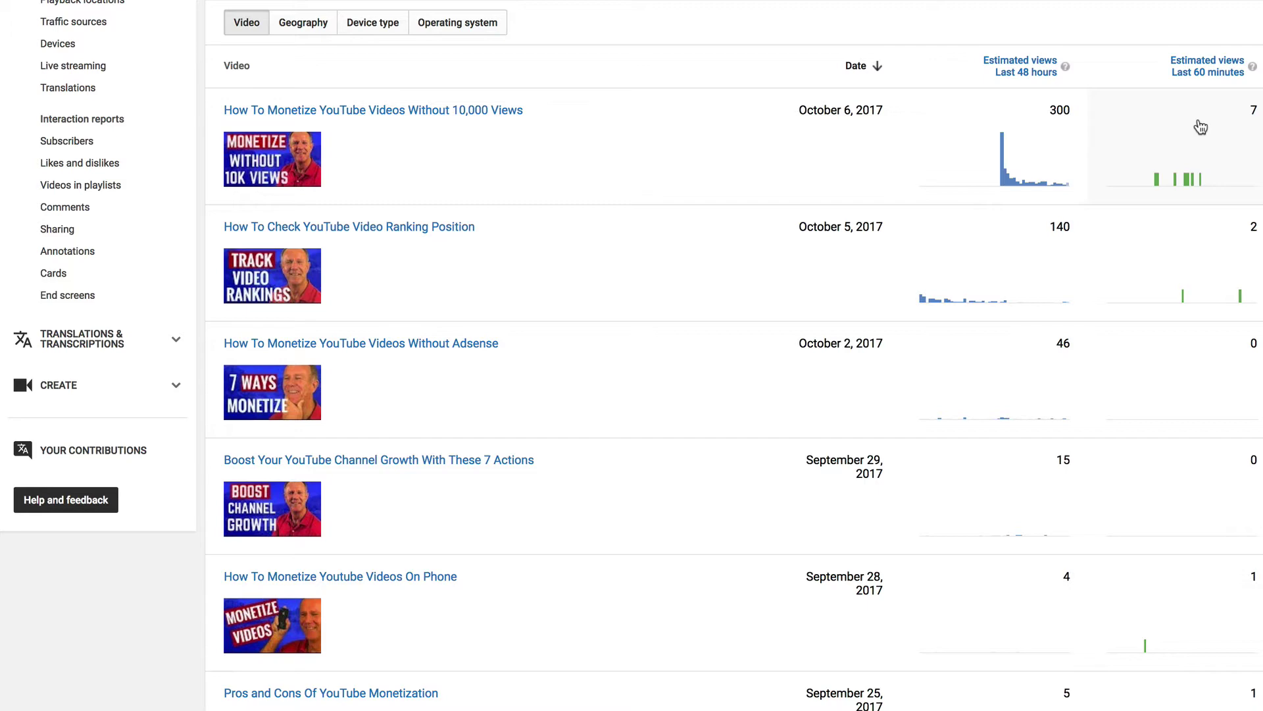
scroll(447, 374, "up", 4)
mouse_move(447, 374)
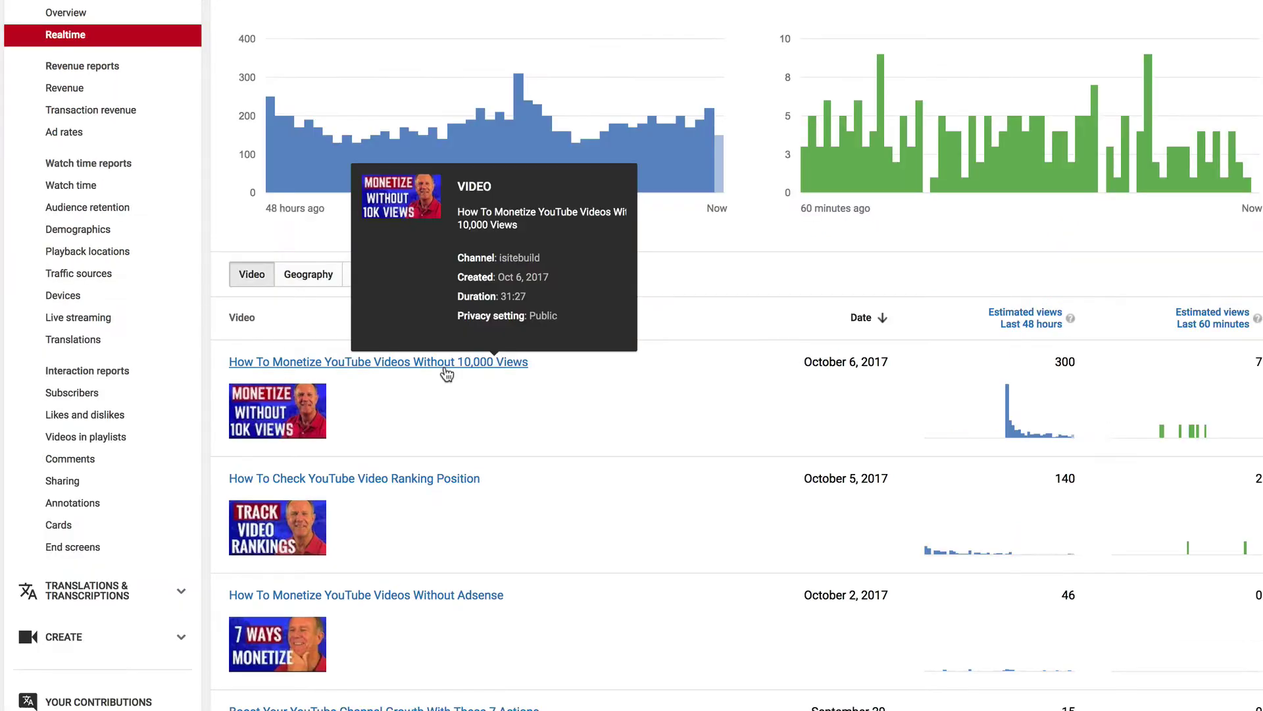
left_click(434, 364)
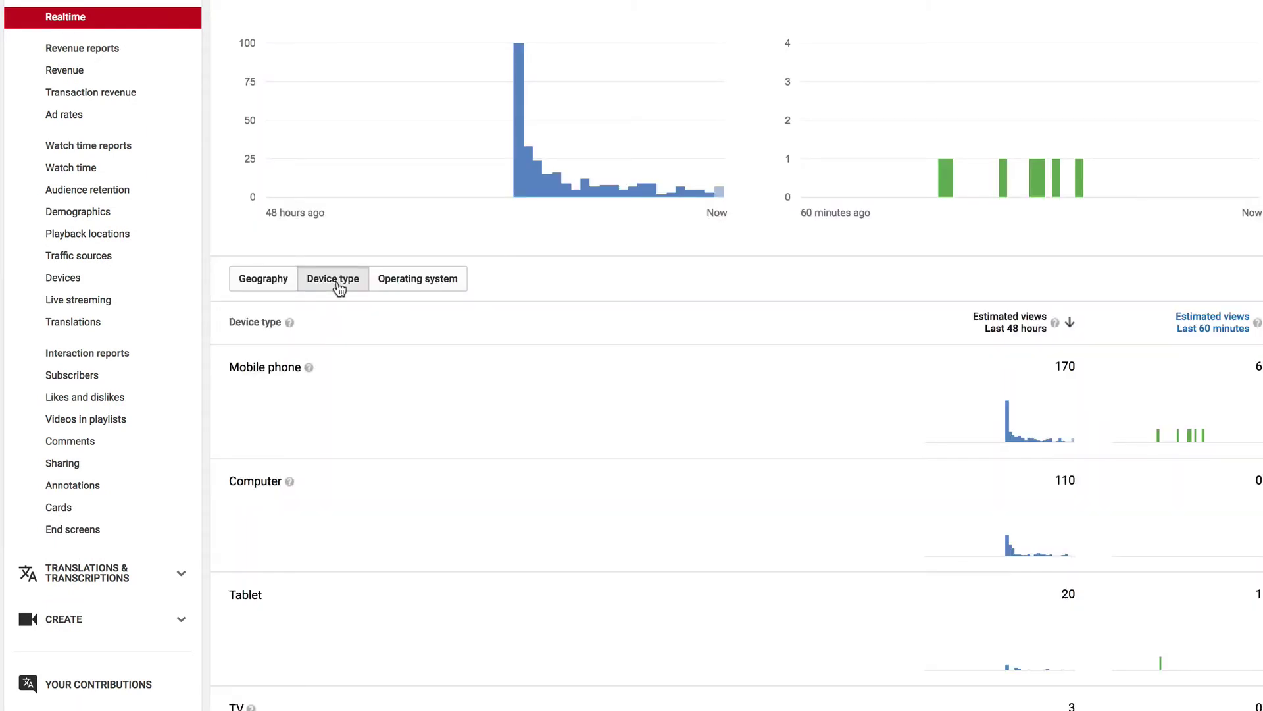
left_click(413, 287)
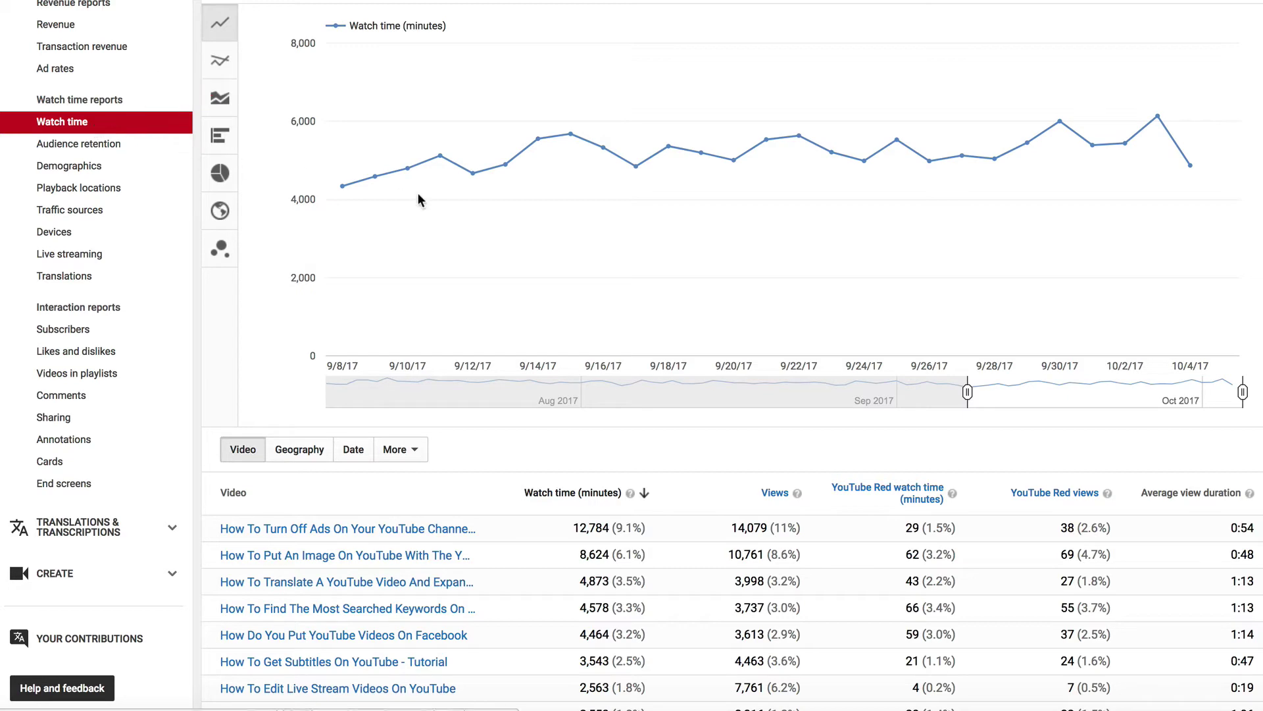
- Show watch time by geography for the pasted video 'How To Monetize Youtube Videos On Phone'
scroll(418, 198, "down", 3)
scroll(418, 195, "down", 4)
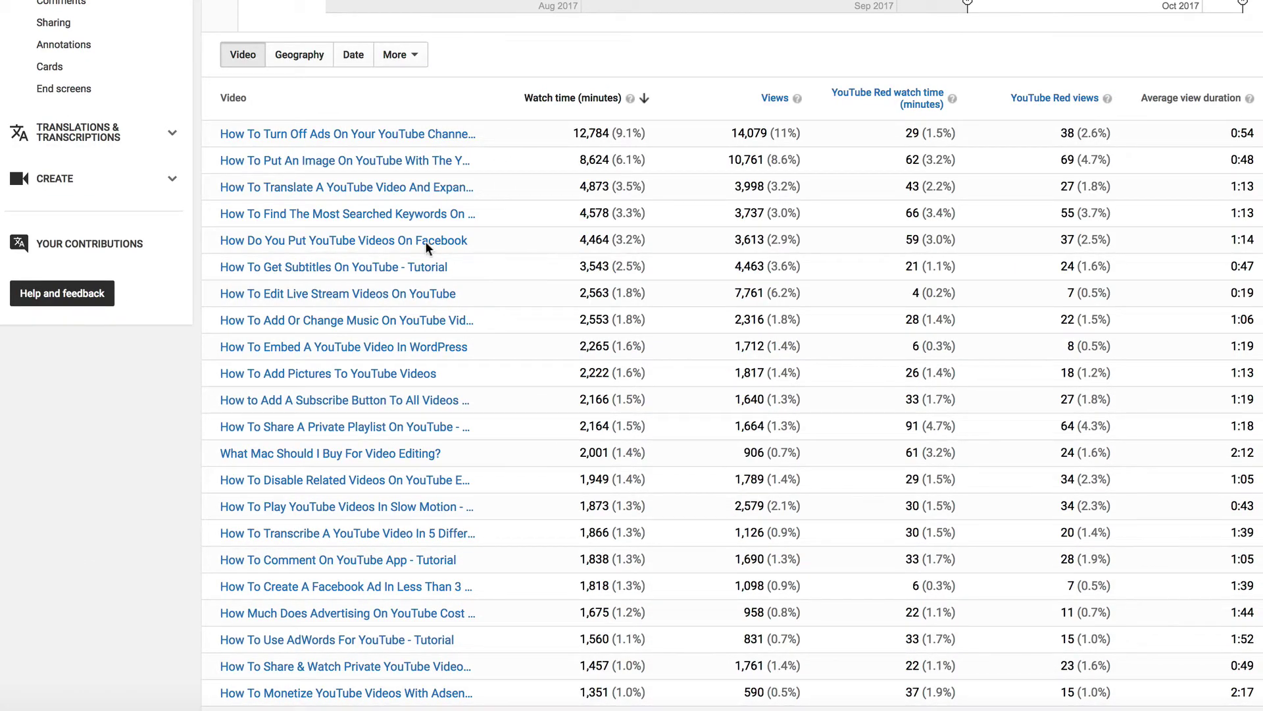
left_click(304, 56)
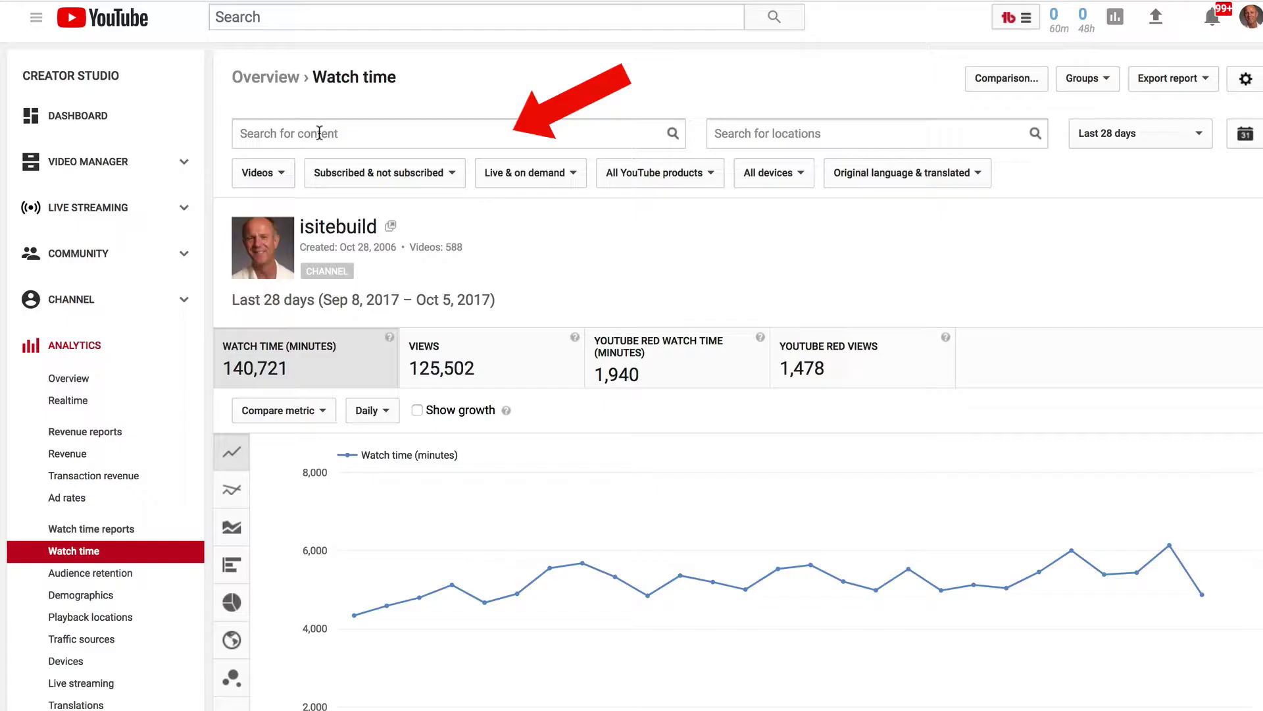
right_click(315, 131)
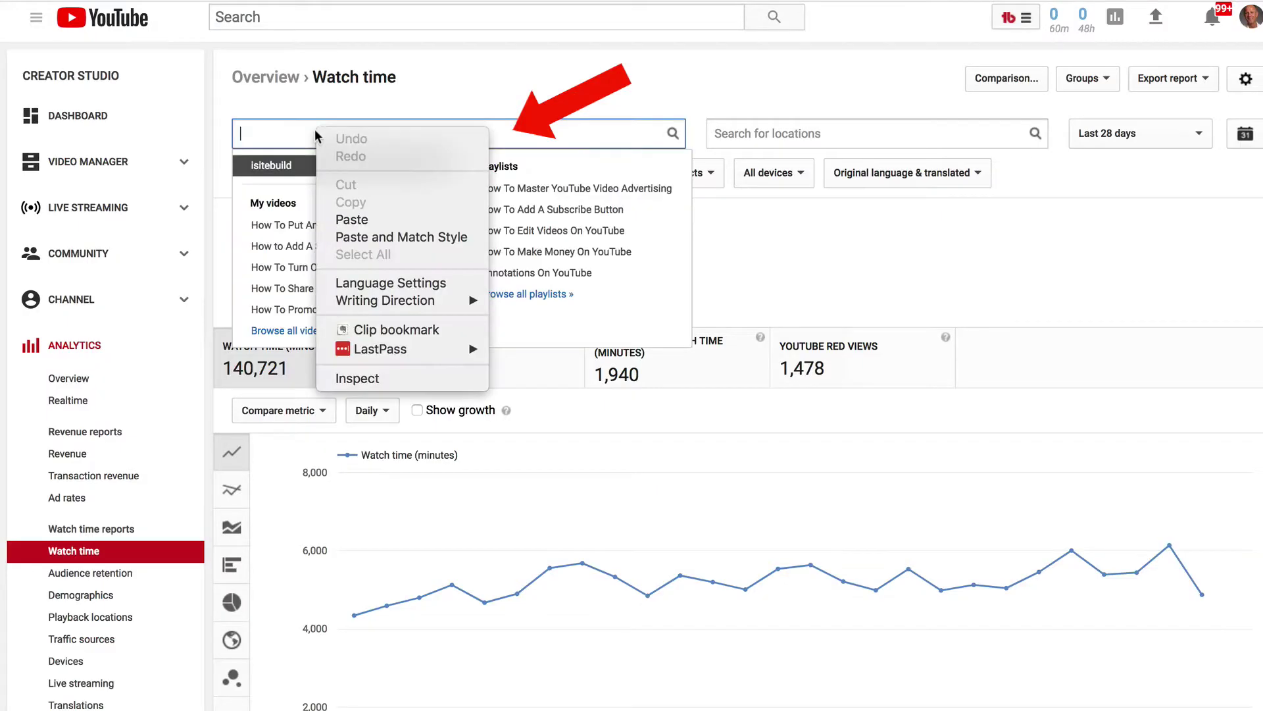
left_click(370, 221)
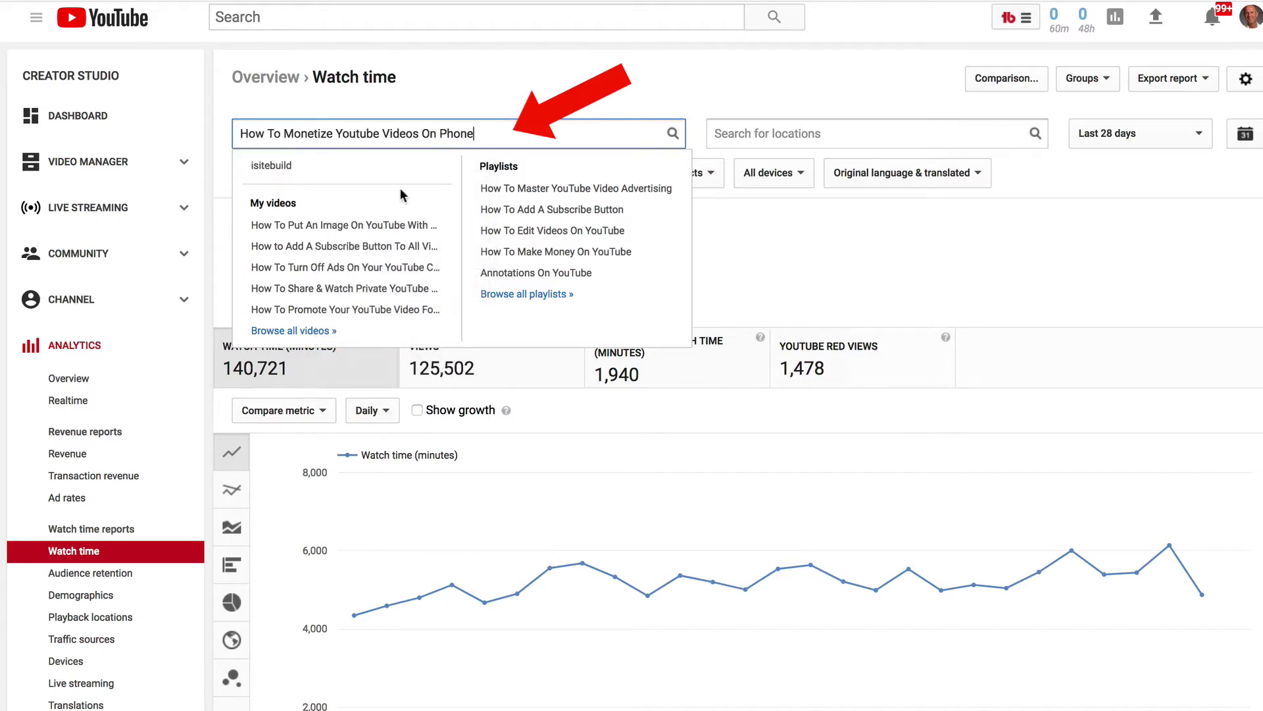
key("Return")
- Split the video's watch time between subscribed and not subscribed viewers
scroll(531, 385, "down", 1)
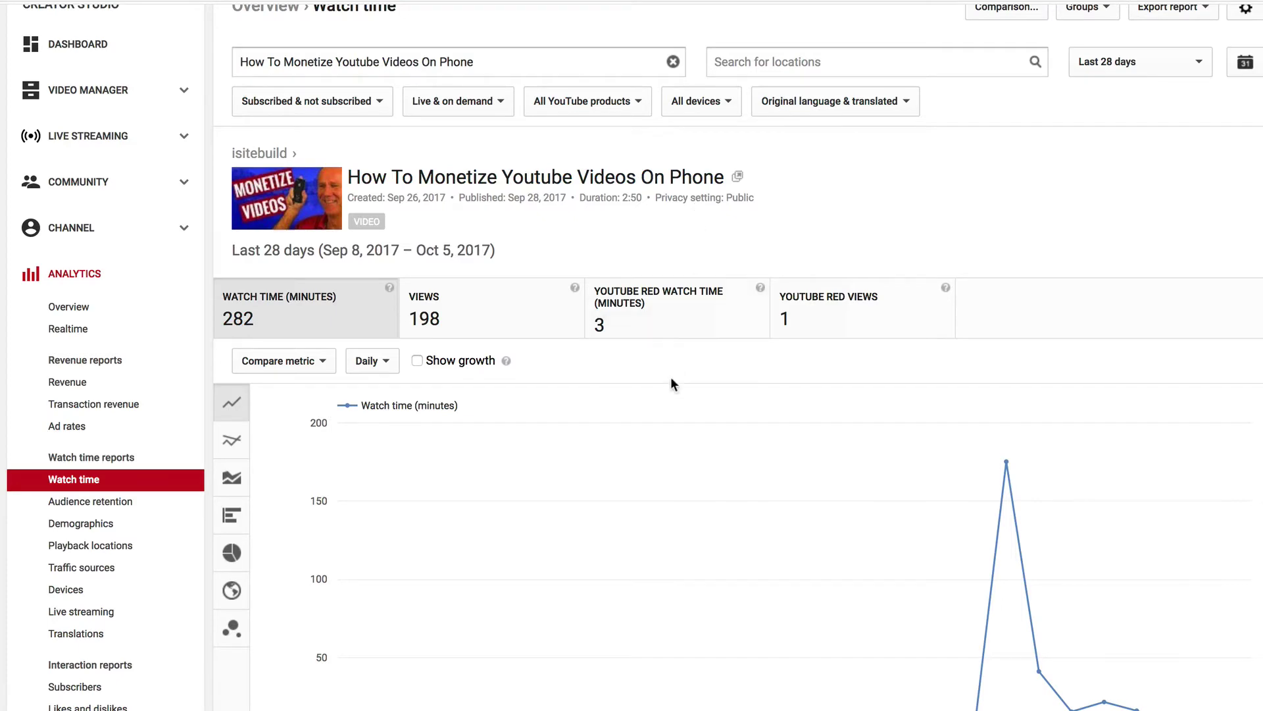
scroll(671, 304, "down", 8)
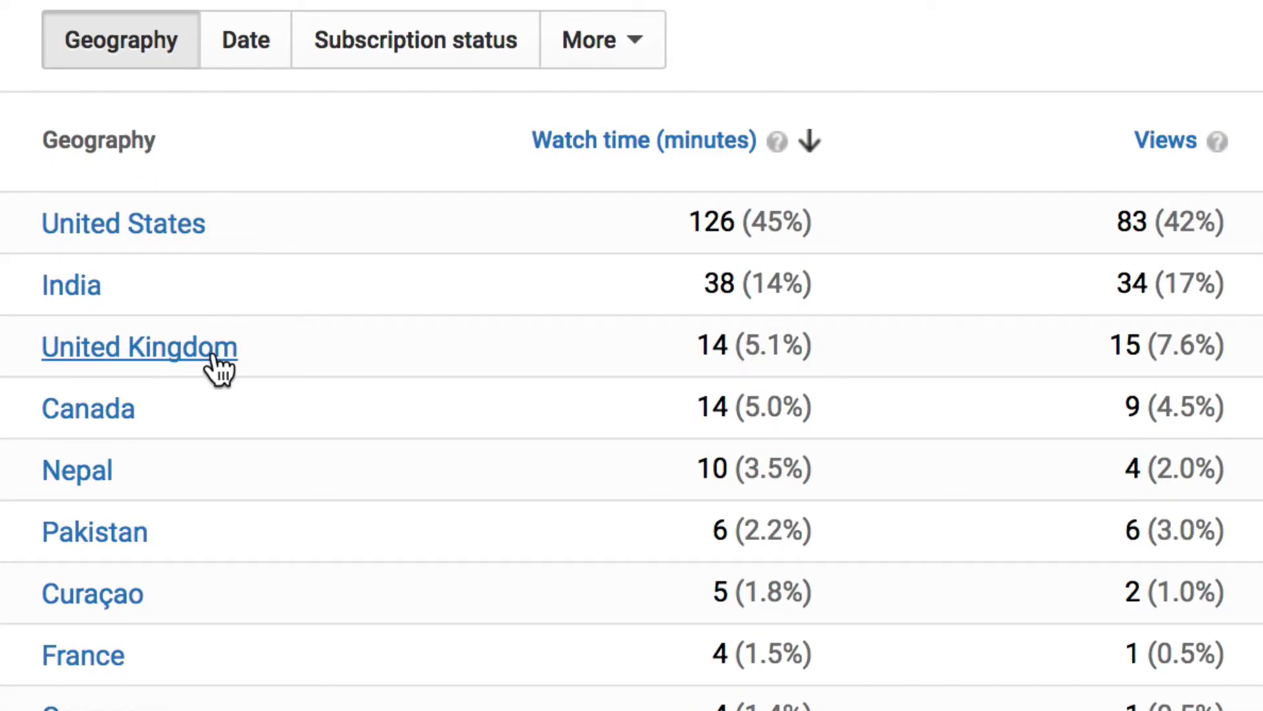
left_click(439, 64)
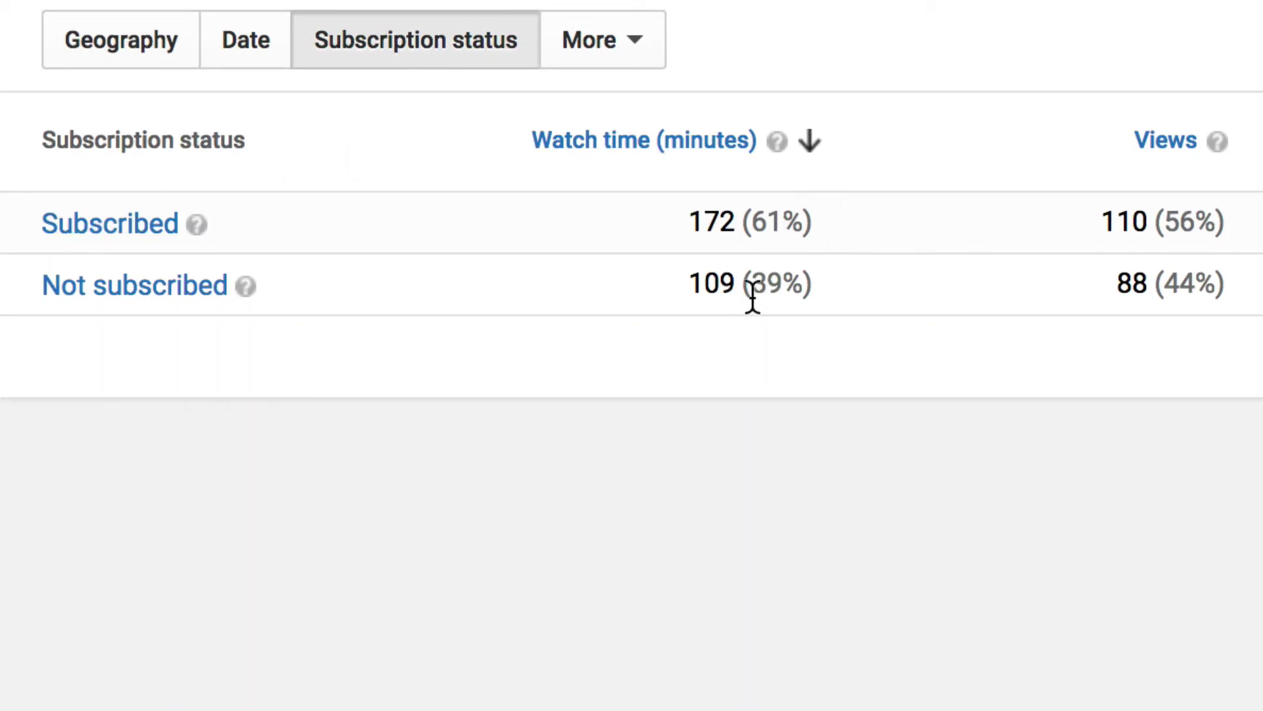
mouse_move(773, 297)
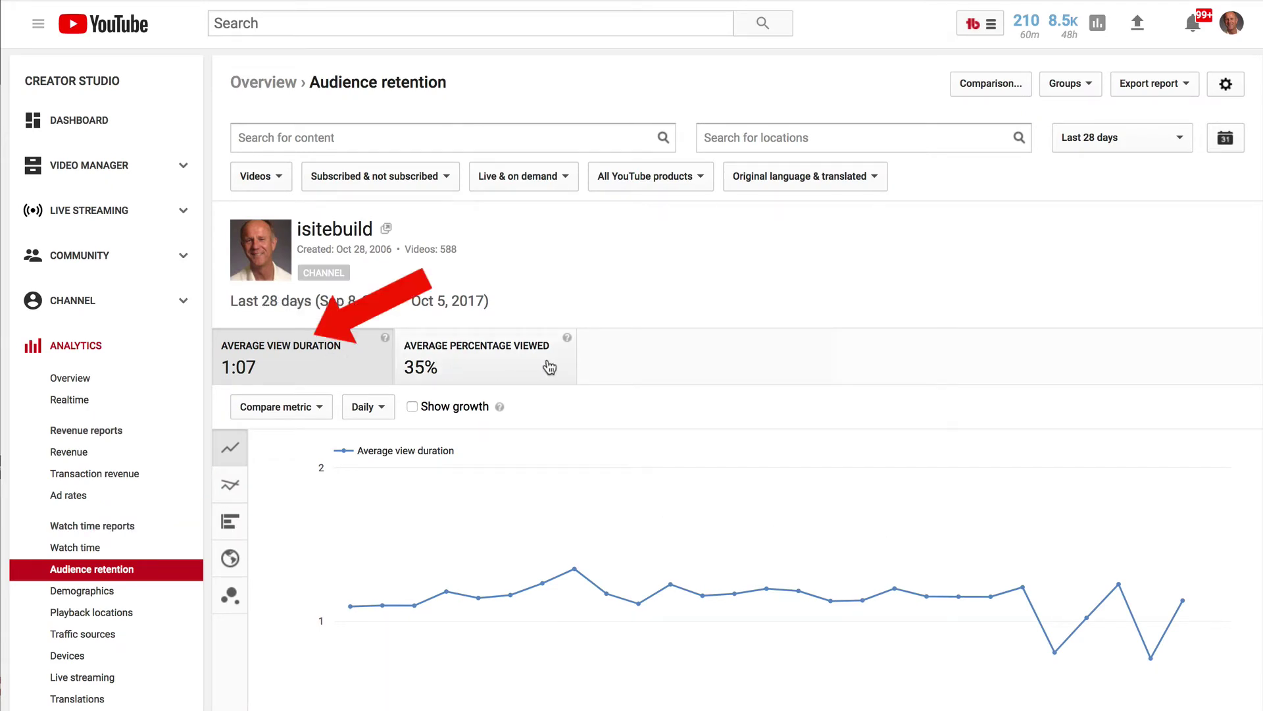
- Paste 'How To Monetize Youtube Videos On Phone' into the Audience retention content search
scroll(549, 367, "down", 13)
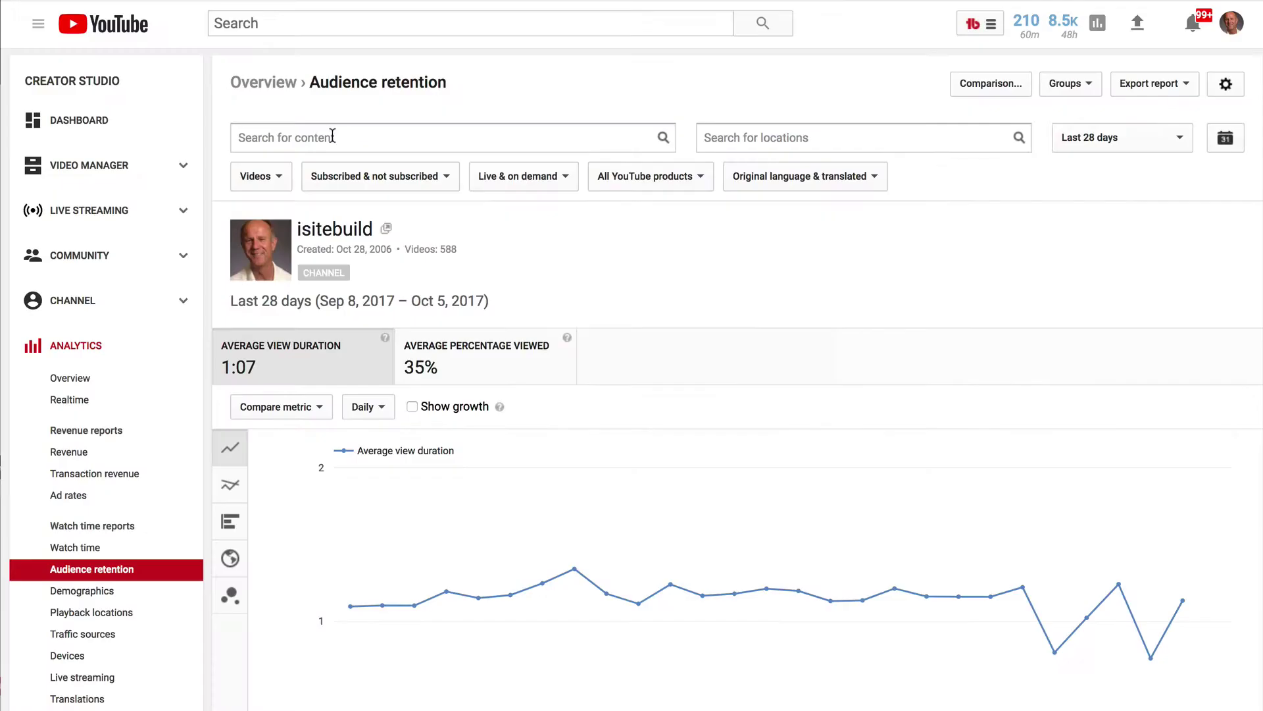
right_click(322, 134)
left_click(384, 224)
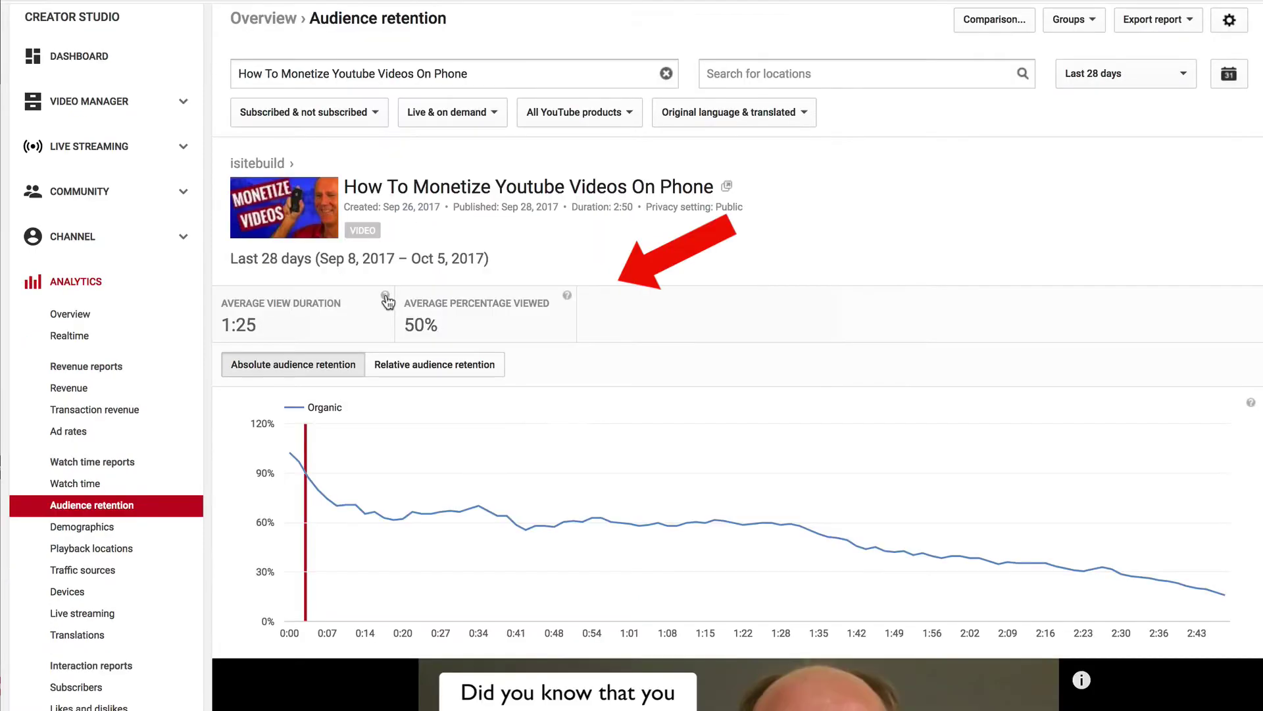
- Read the average view duration and percentage viewed help, then chart relative audience retention
left_click(386, 294)
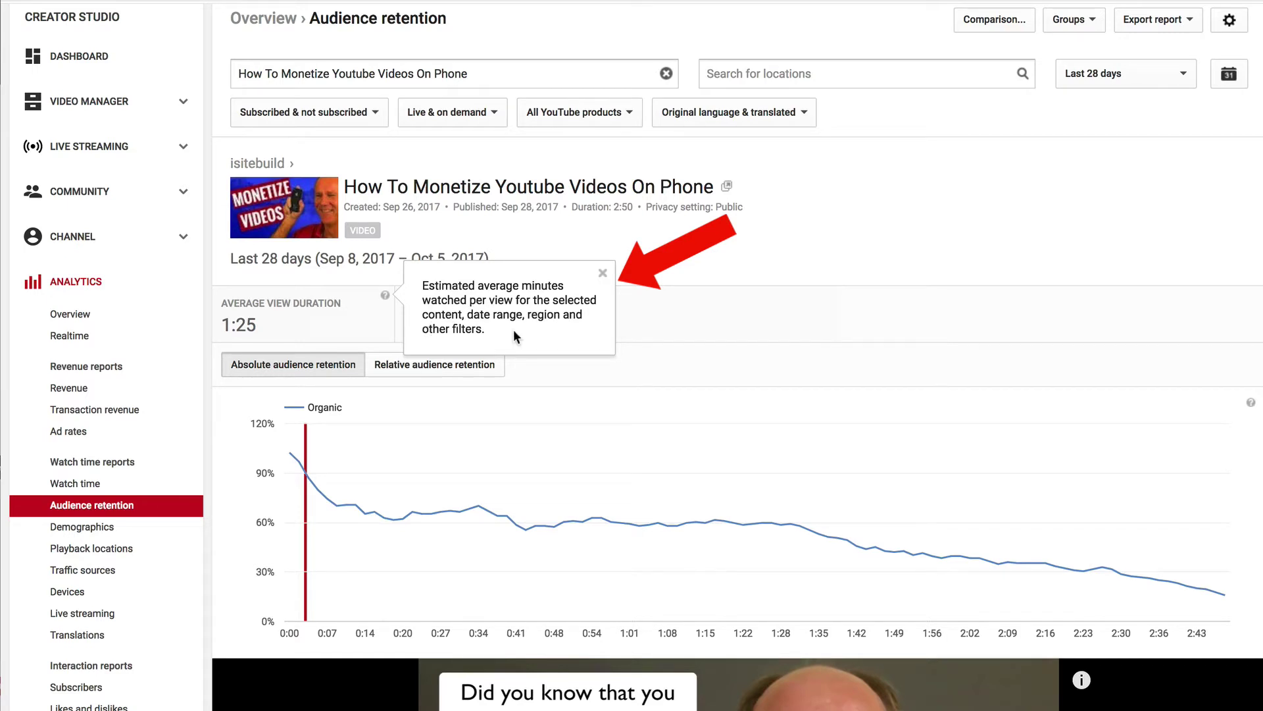
left_click(740, 482)
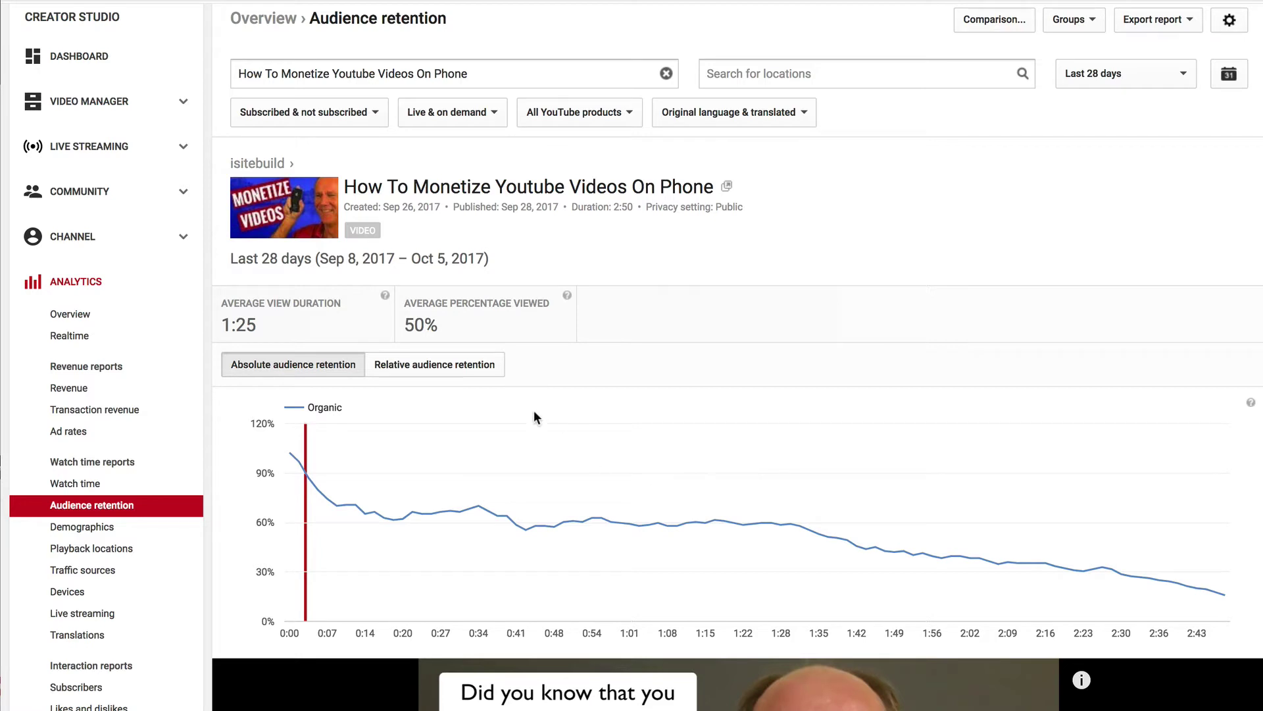
left_click(566, 295)
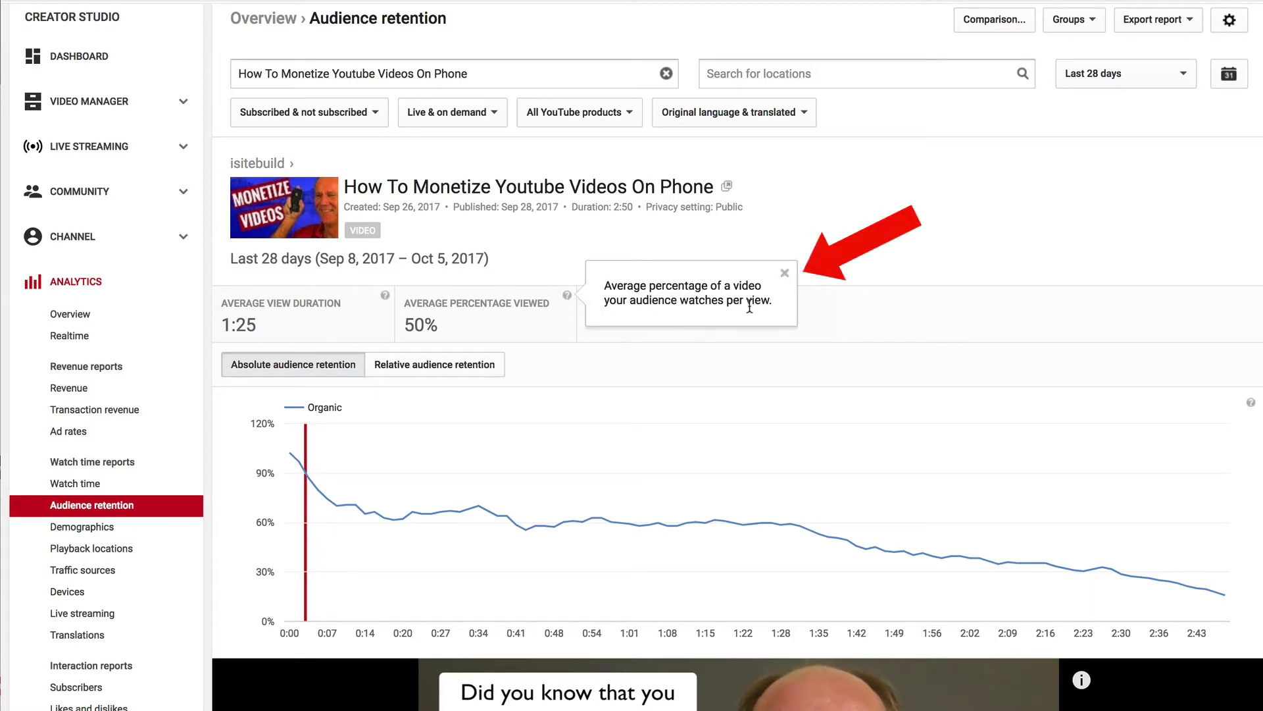
left_click(728, 419)
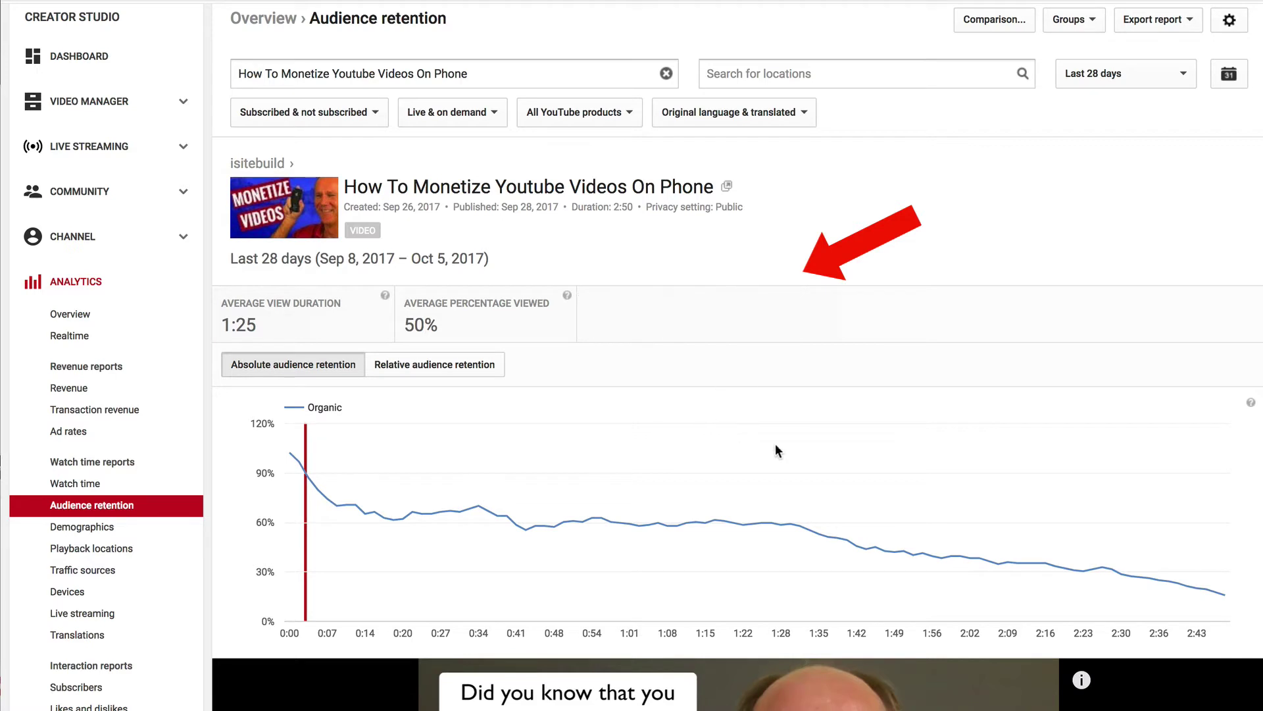
left_click(281, 370)
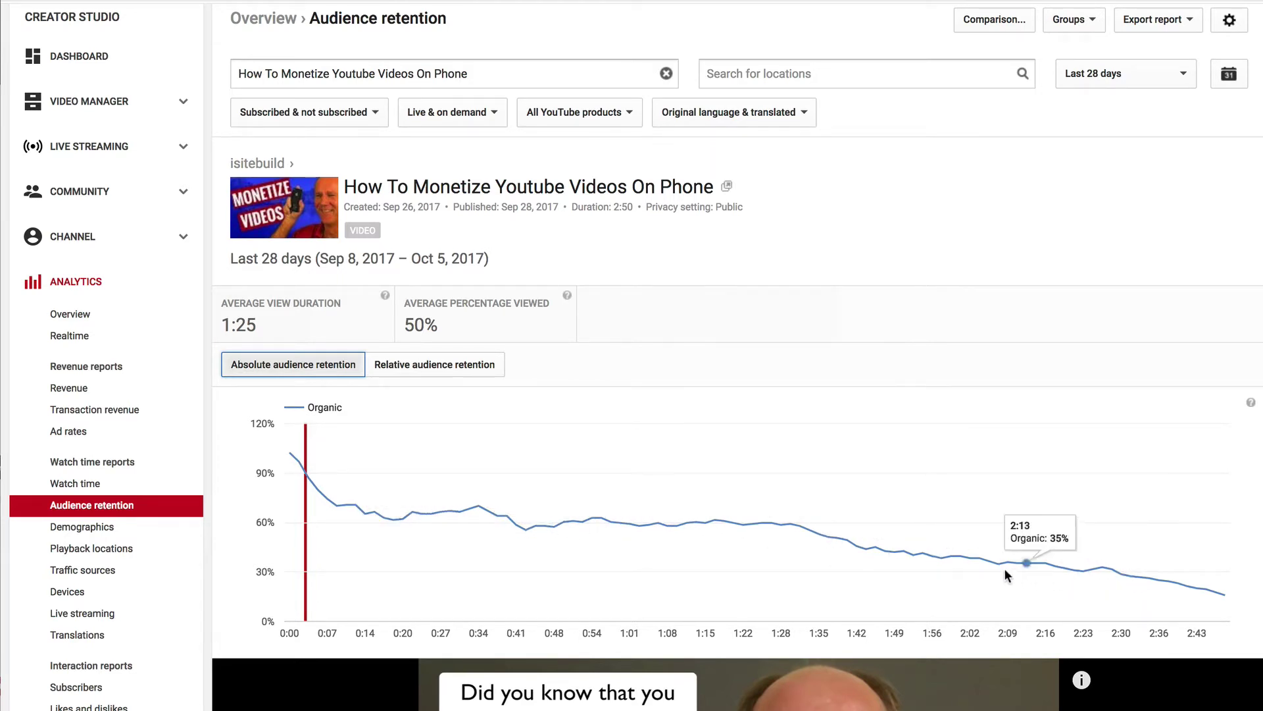
left_click(452, 367)
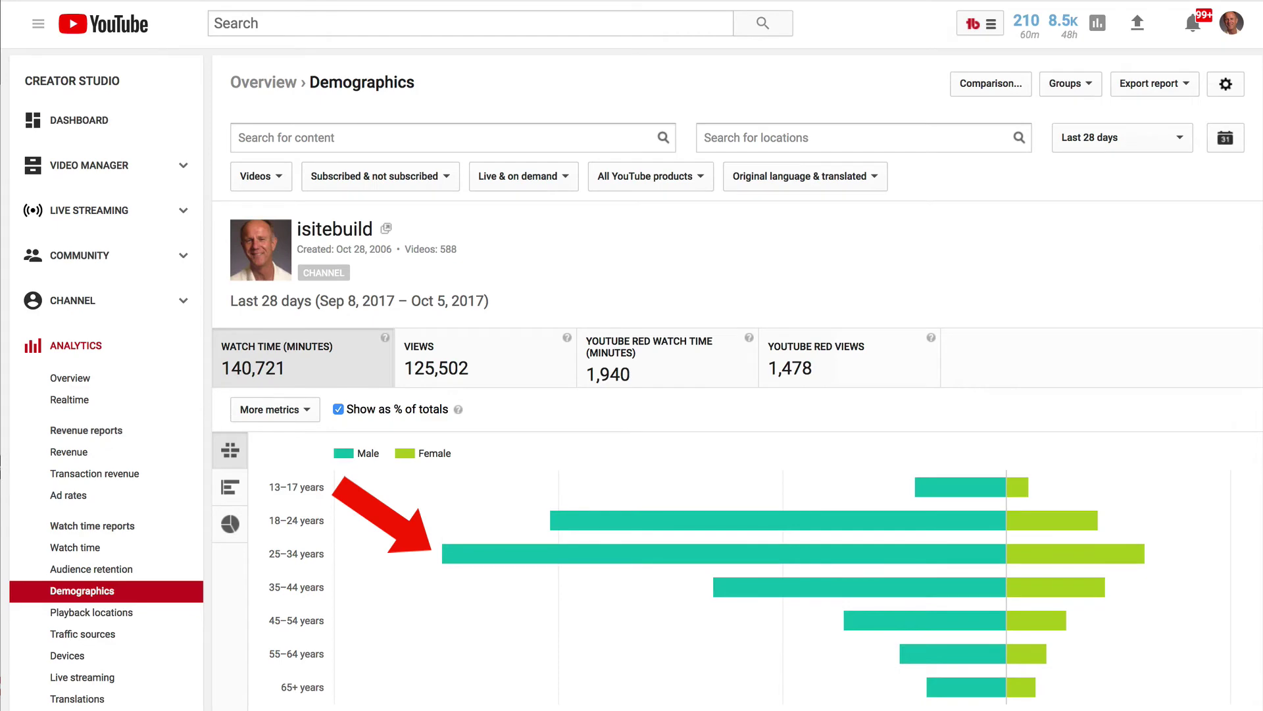
- Scroll down the Demographics report to the Viewer age table
scroll(984, 505, "down", 6)
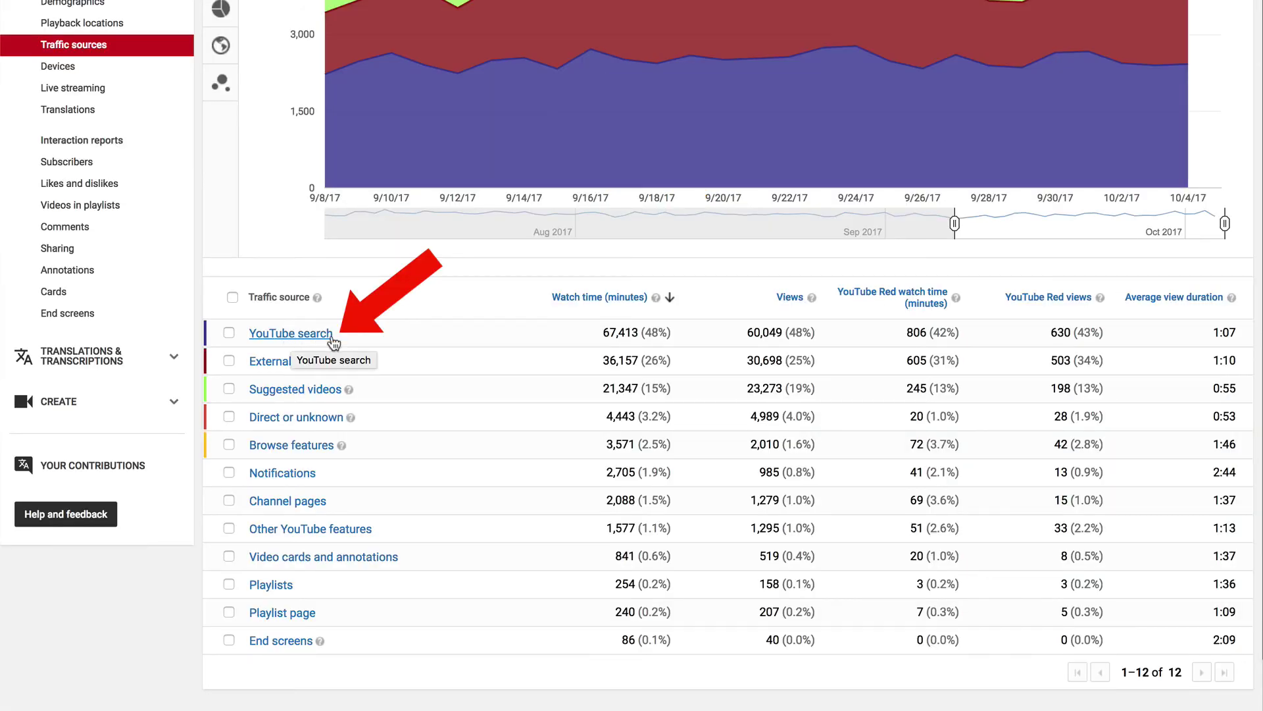
- Read the help explanations for External and Suggested videos traffic
left_click(299, 361)
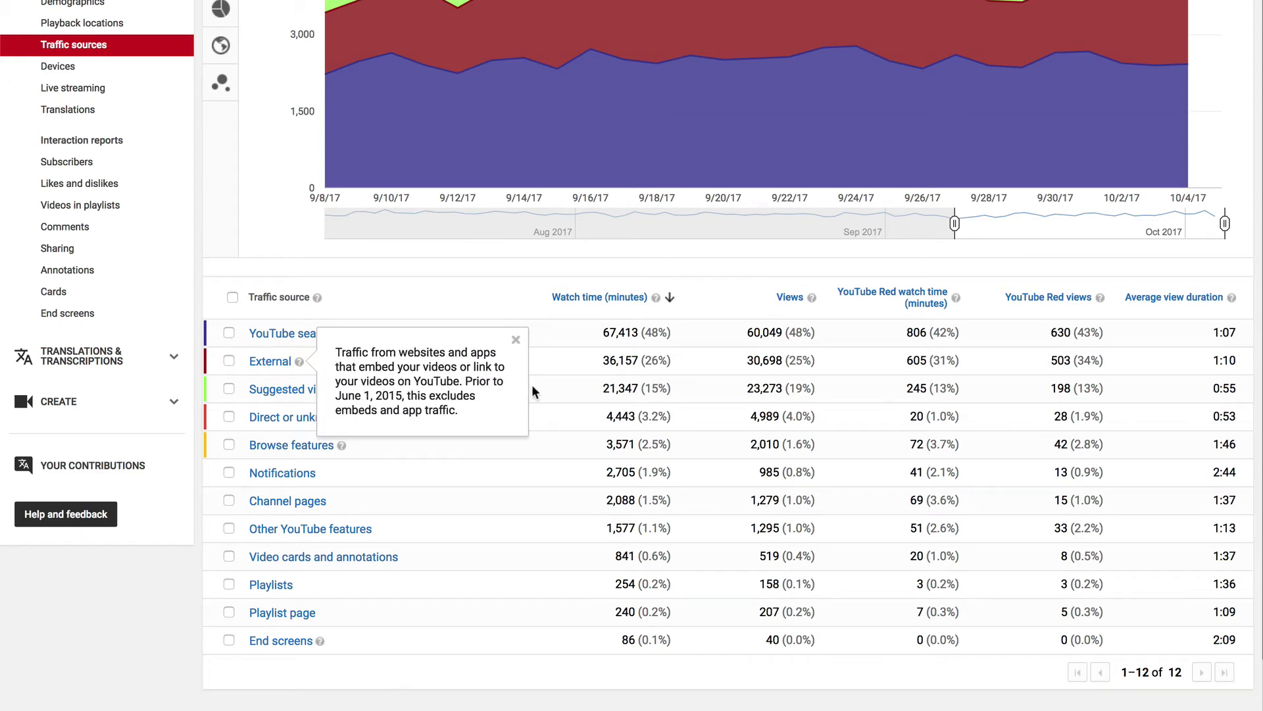
left_click(556, 372)
left_click(349, 390)
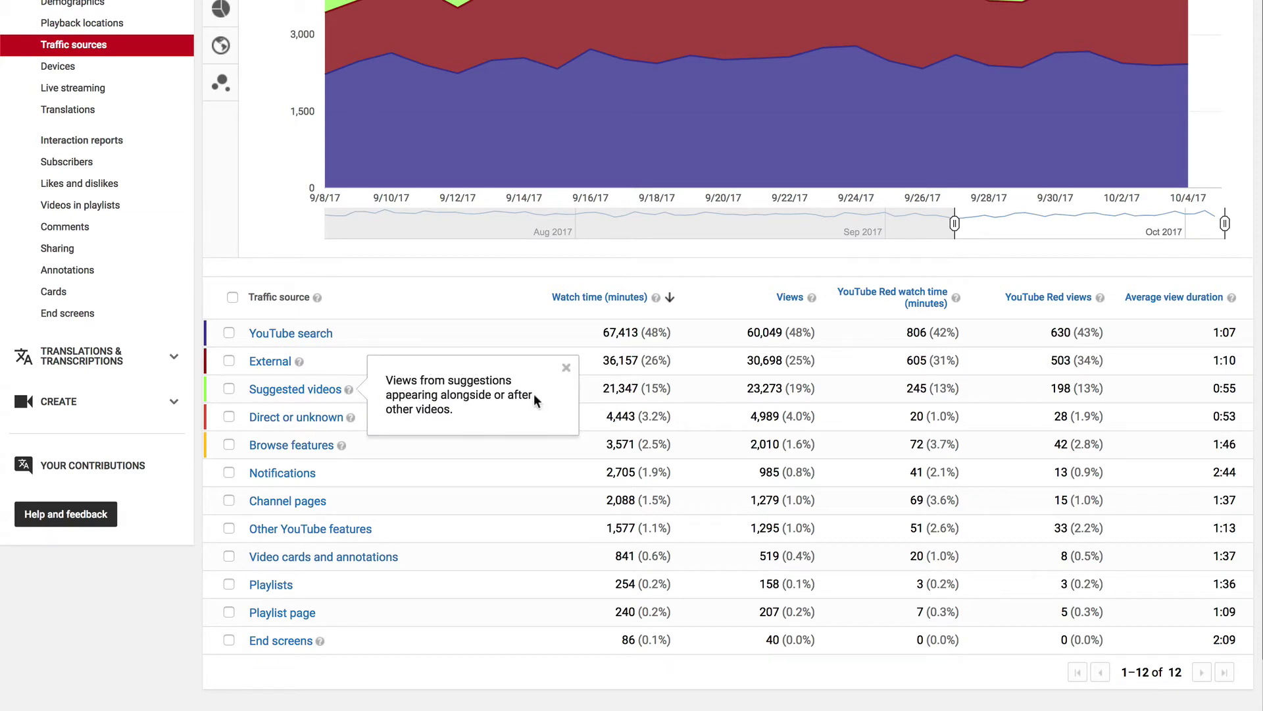
- List the channel's YouTube search terms, then break that traffic down by country
left_click(525, 466)
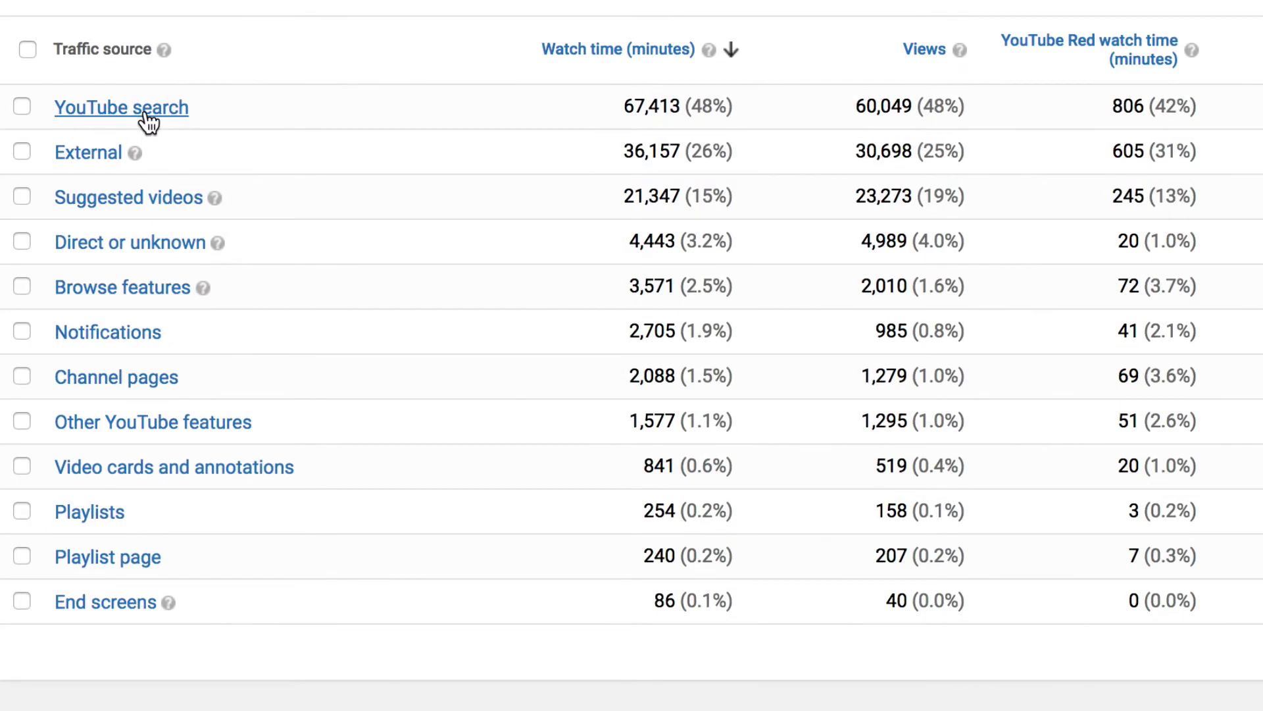
left_click(146, 112)
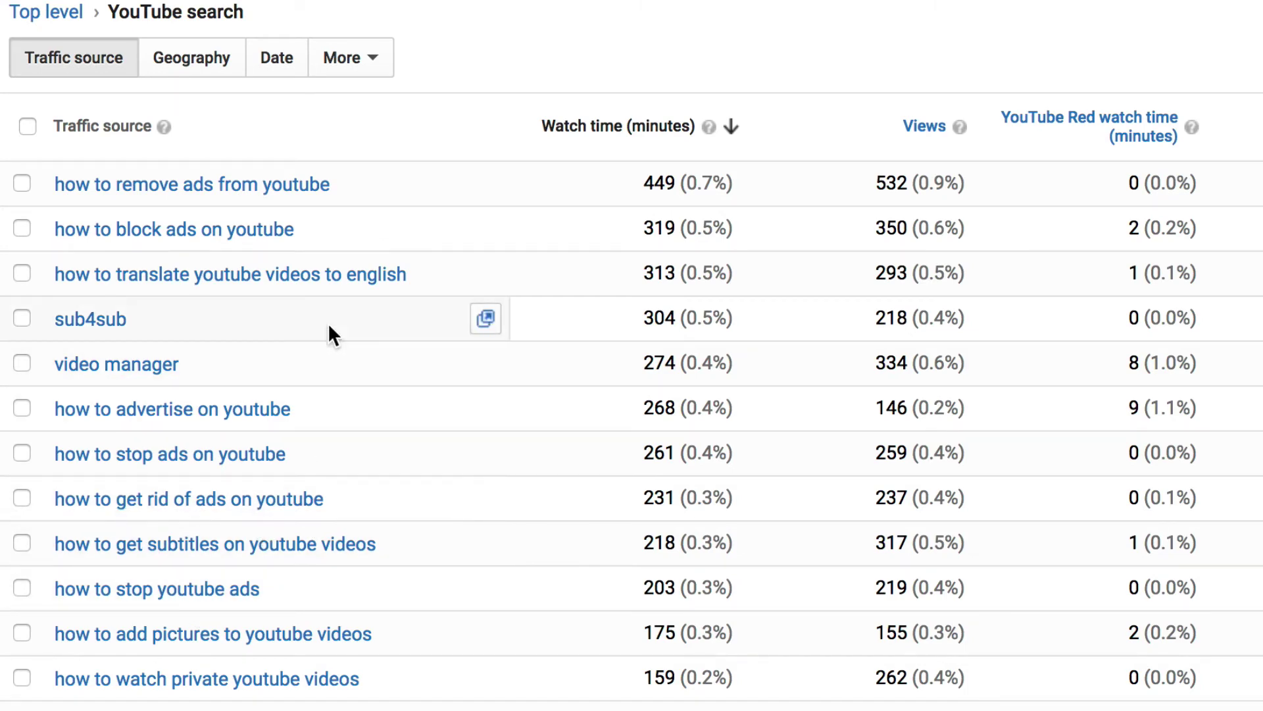
left_click(204, 59)
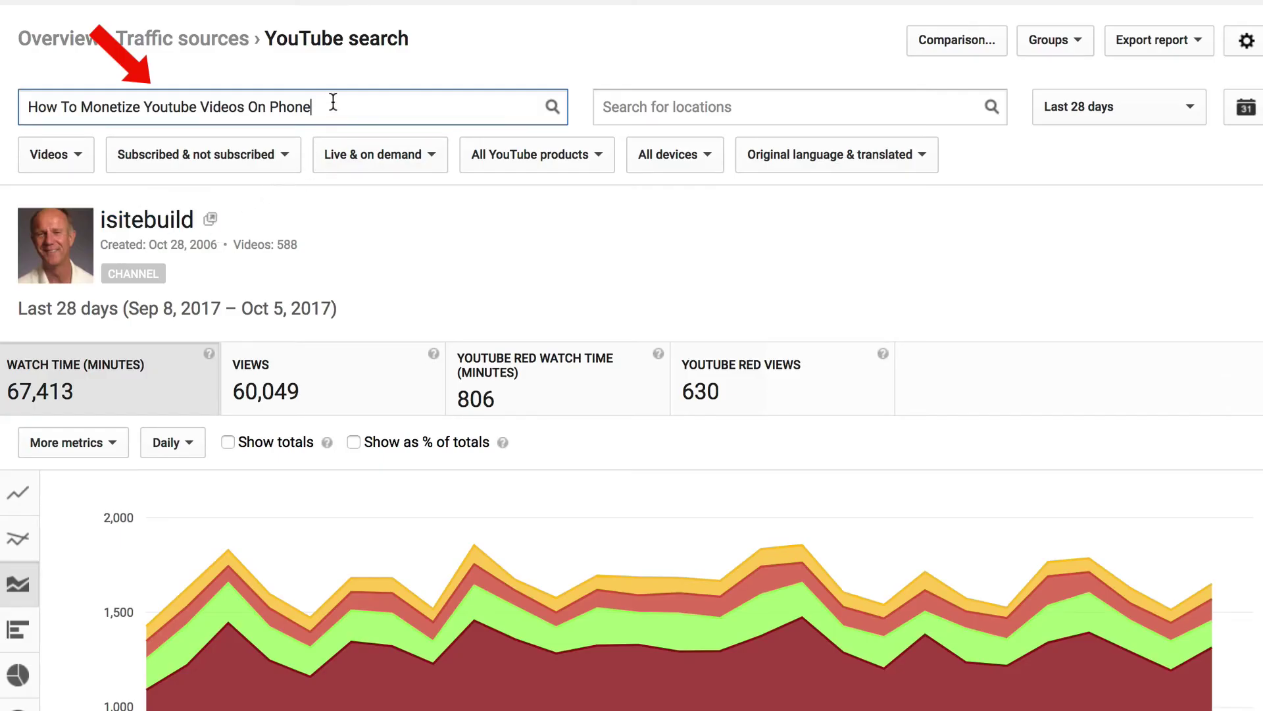
- Adjust the video search and read the Direct or unknown and Browse features explanations
key("BackSpace")
key("BackSpace")
key("BackSpace")
key("BackSpace")
key("BackSpace")
key("BackSpace")
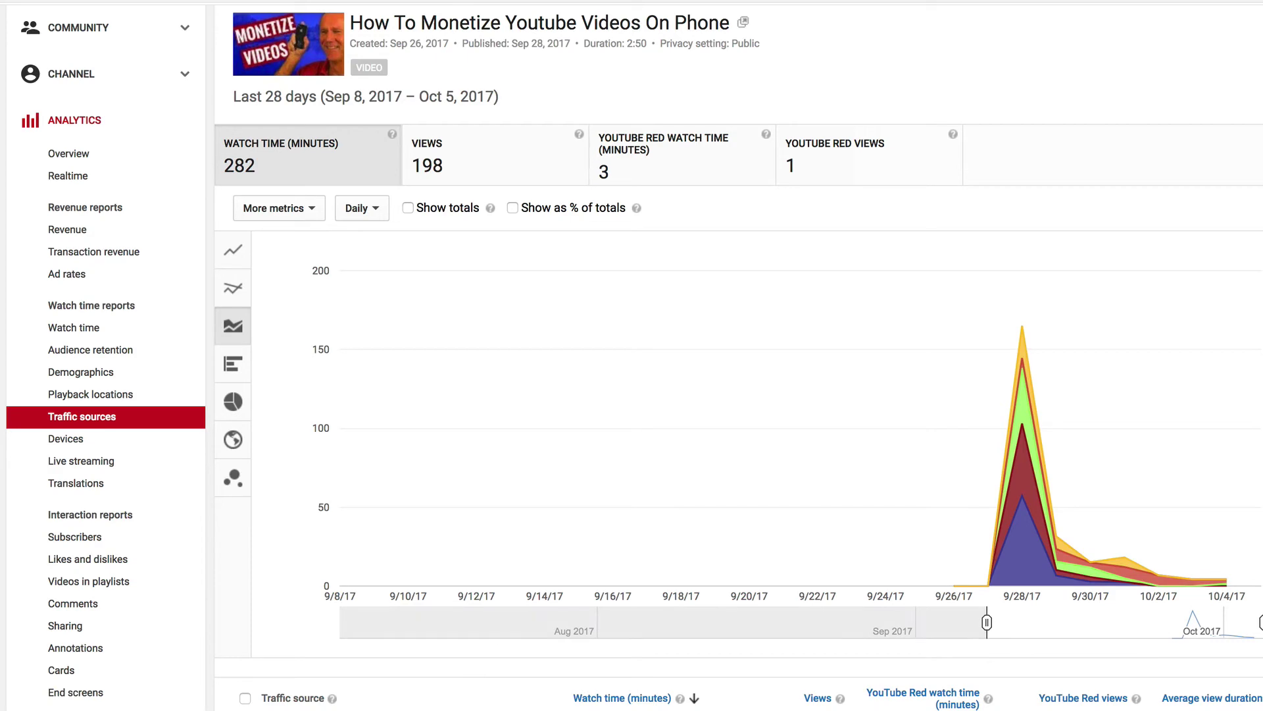
scroll(329, 342, "down", 5)
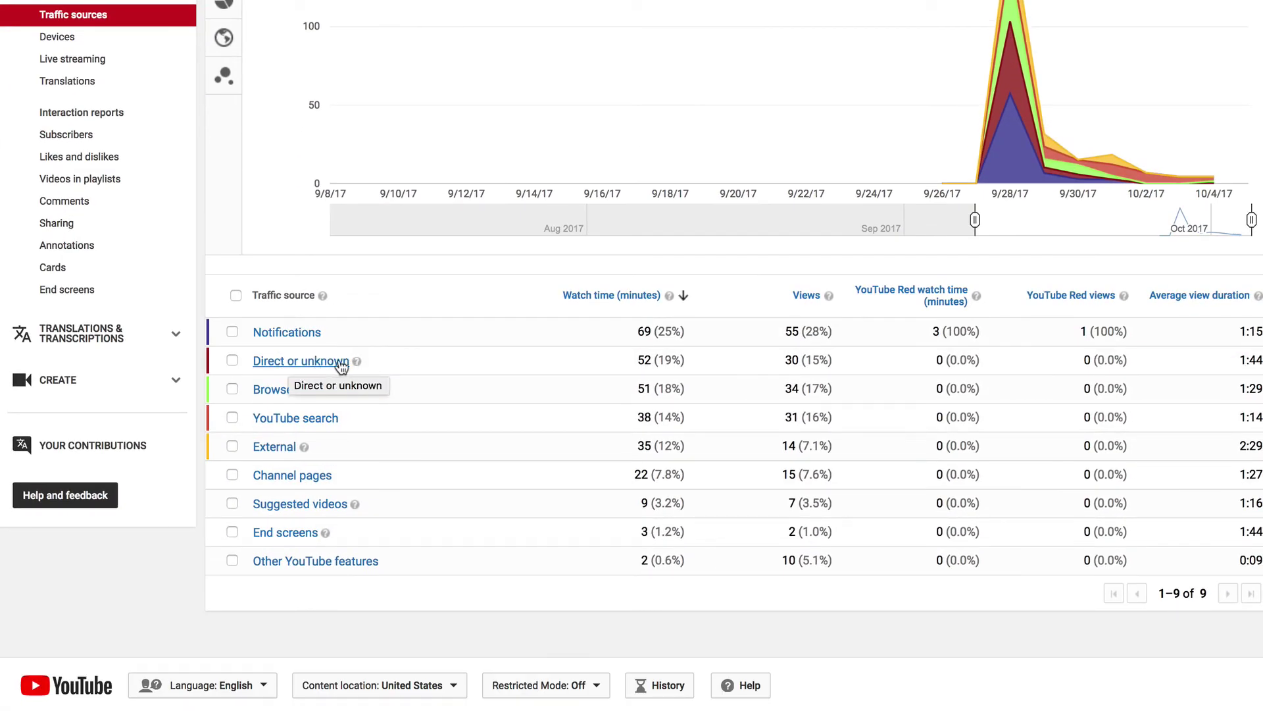
left_click(356, 361)
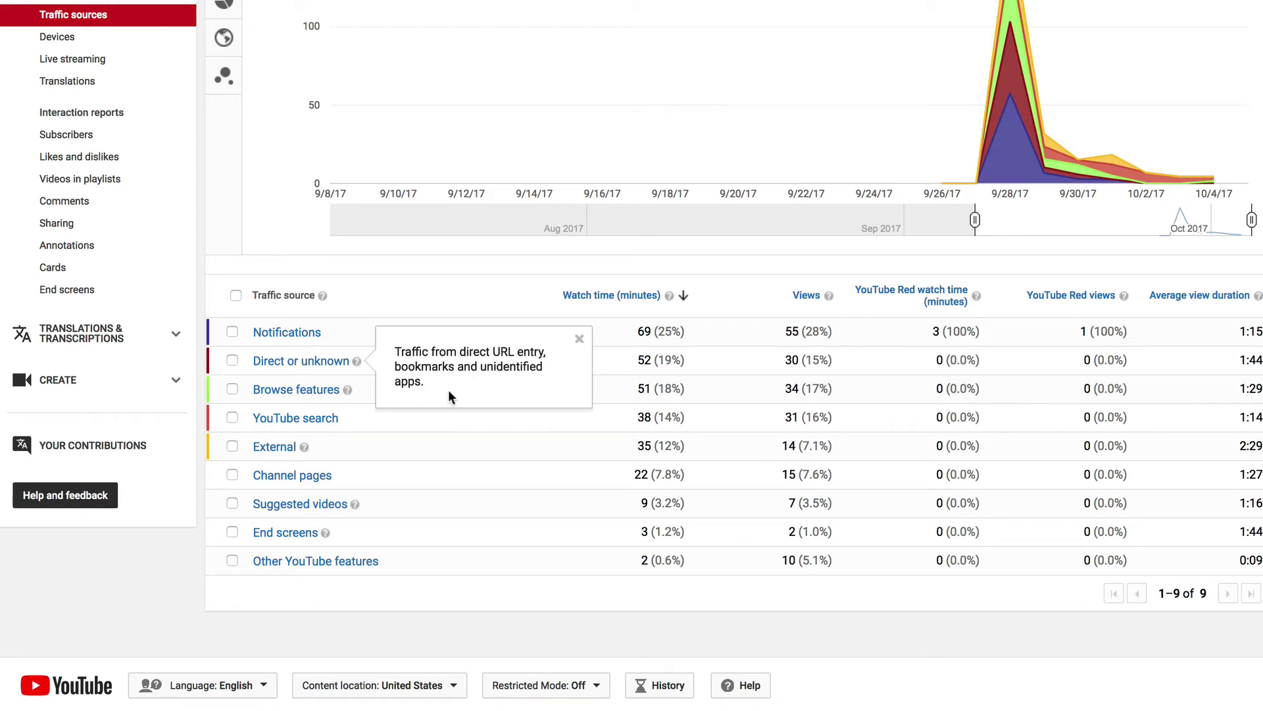
left_click(524, 425)
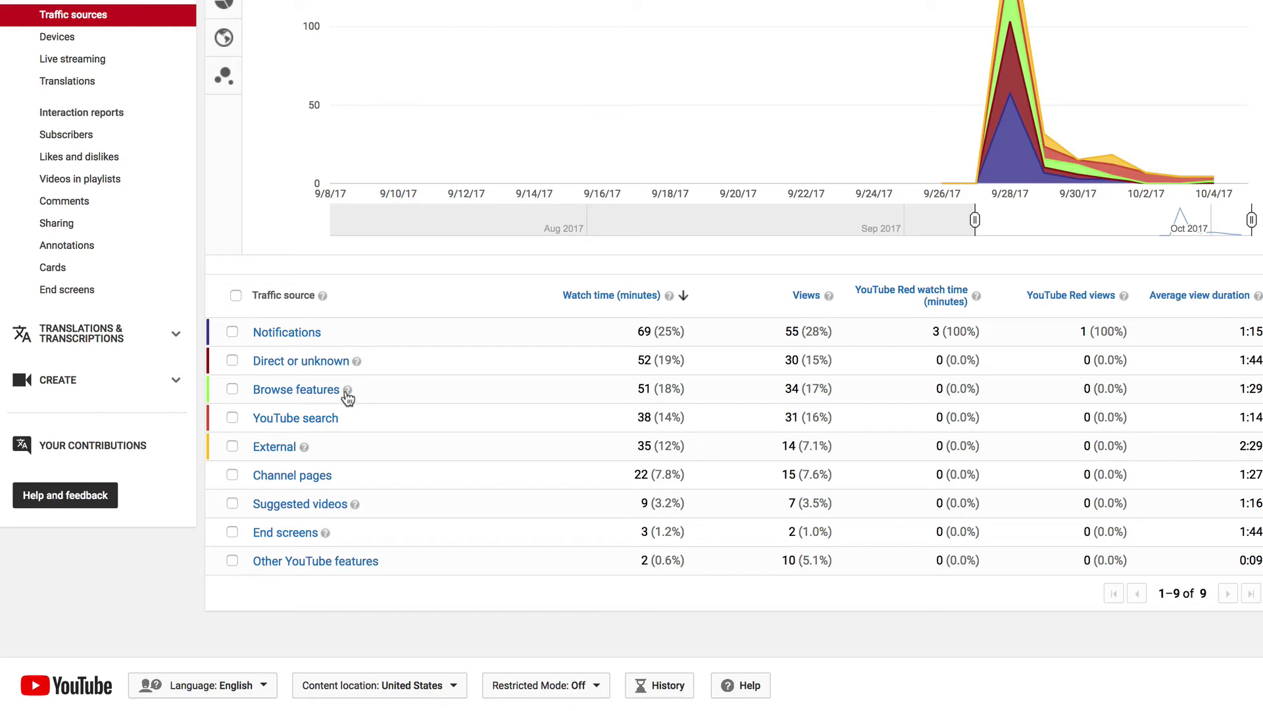
left_click(346, 392)
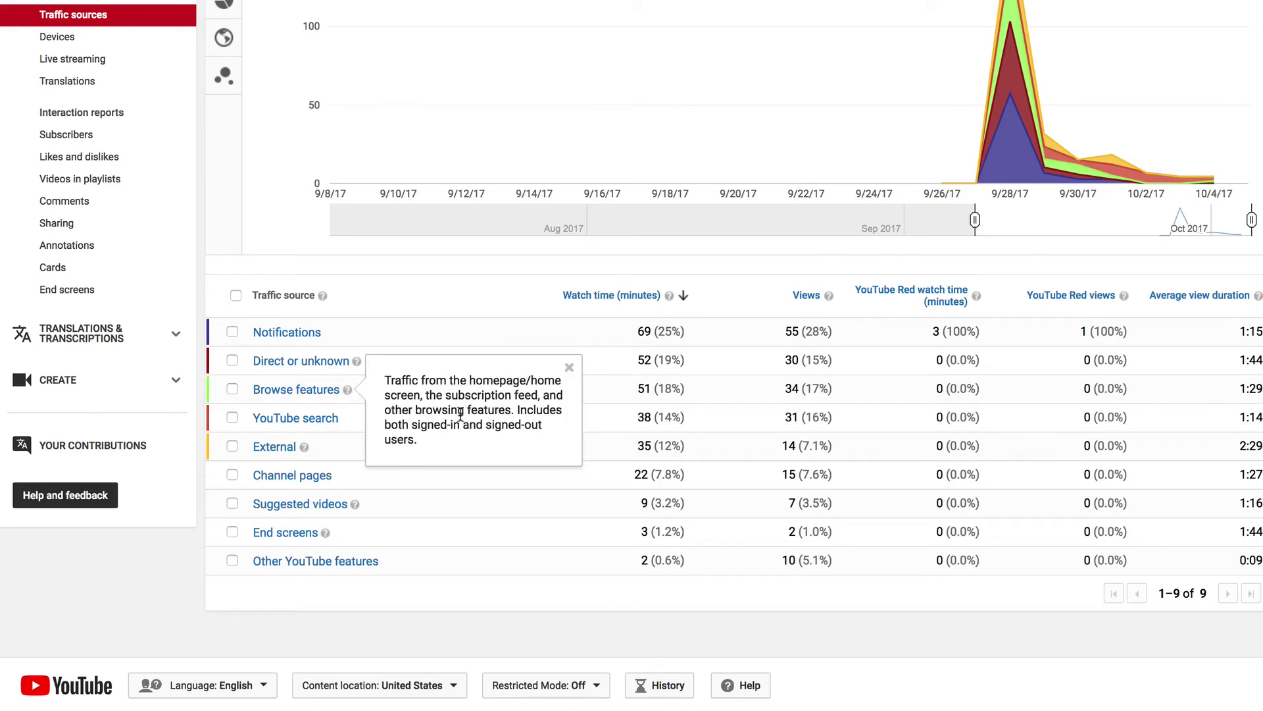
left_click(417, 337)
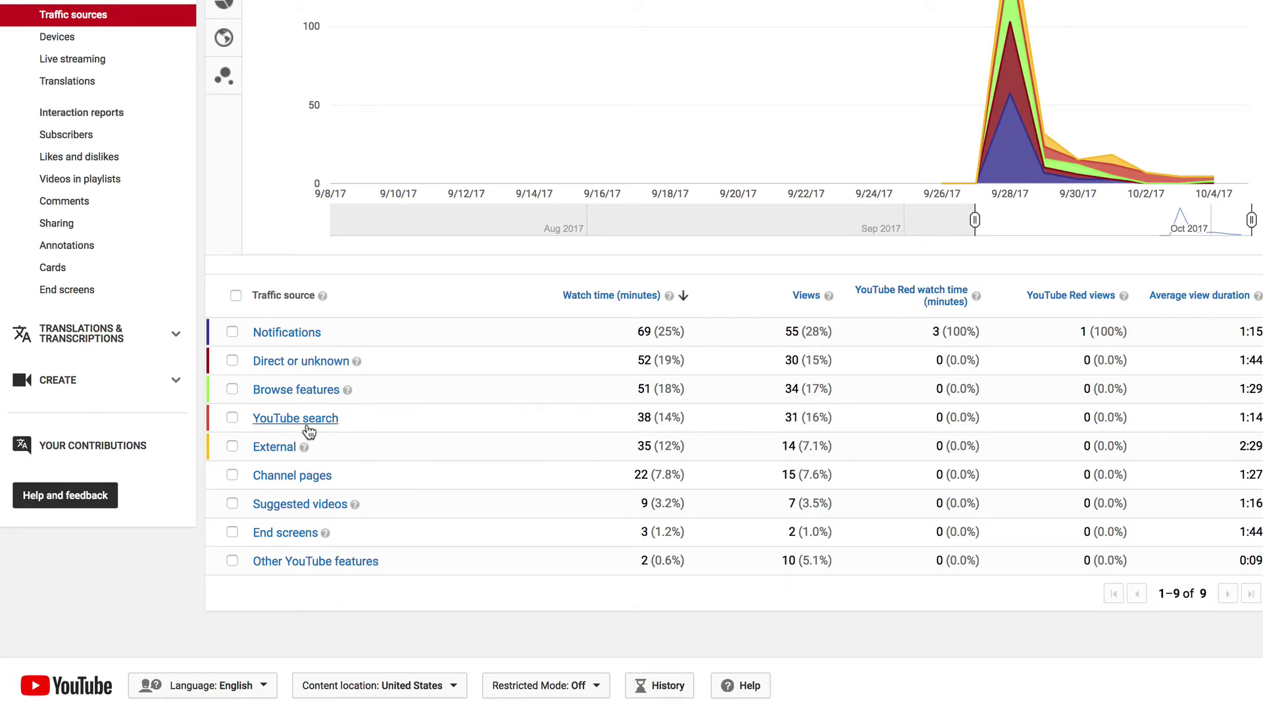
scroll(311, 427, "down", 2)
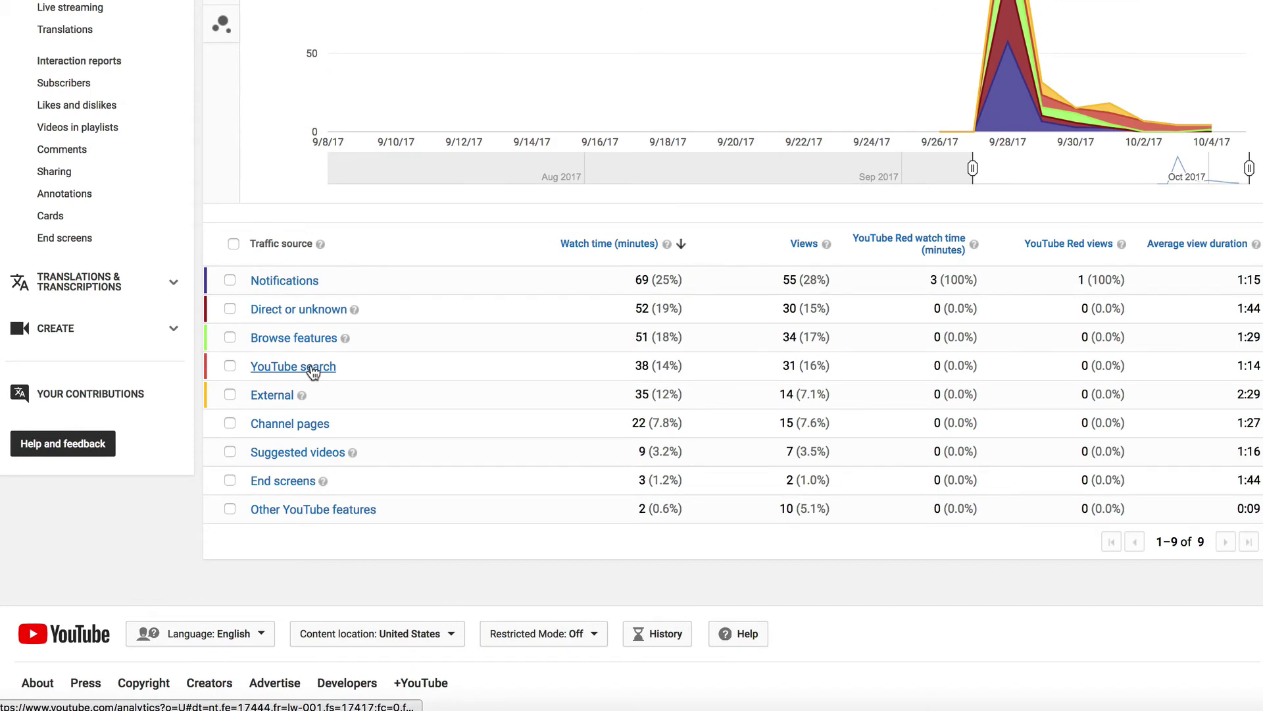
- Drill into the video's YouTube search traffic and break it down by country
left_click(314, 368)
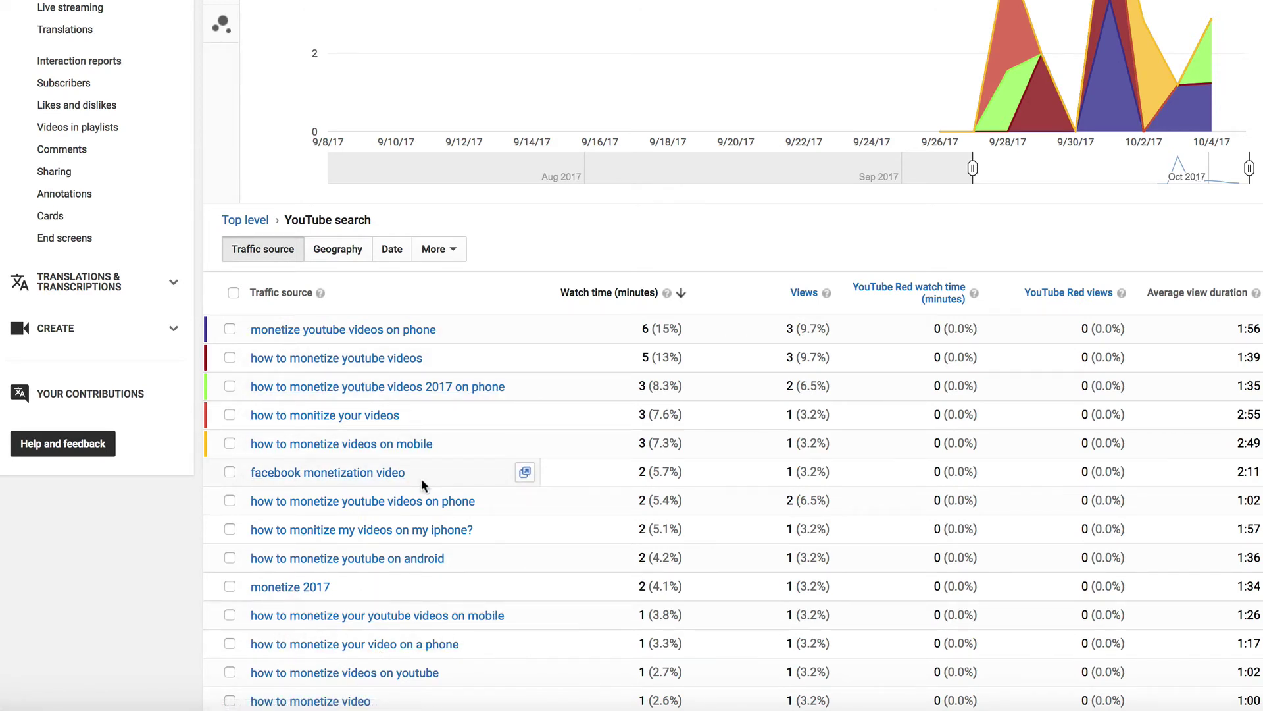
left_click(338, 249)
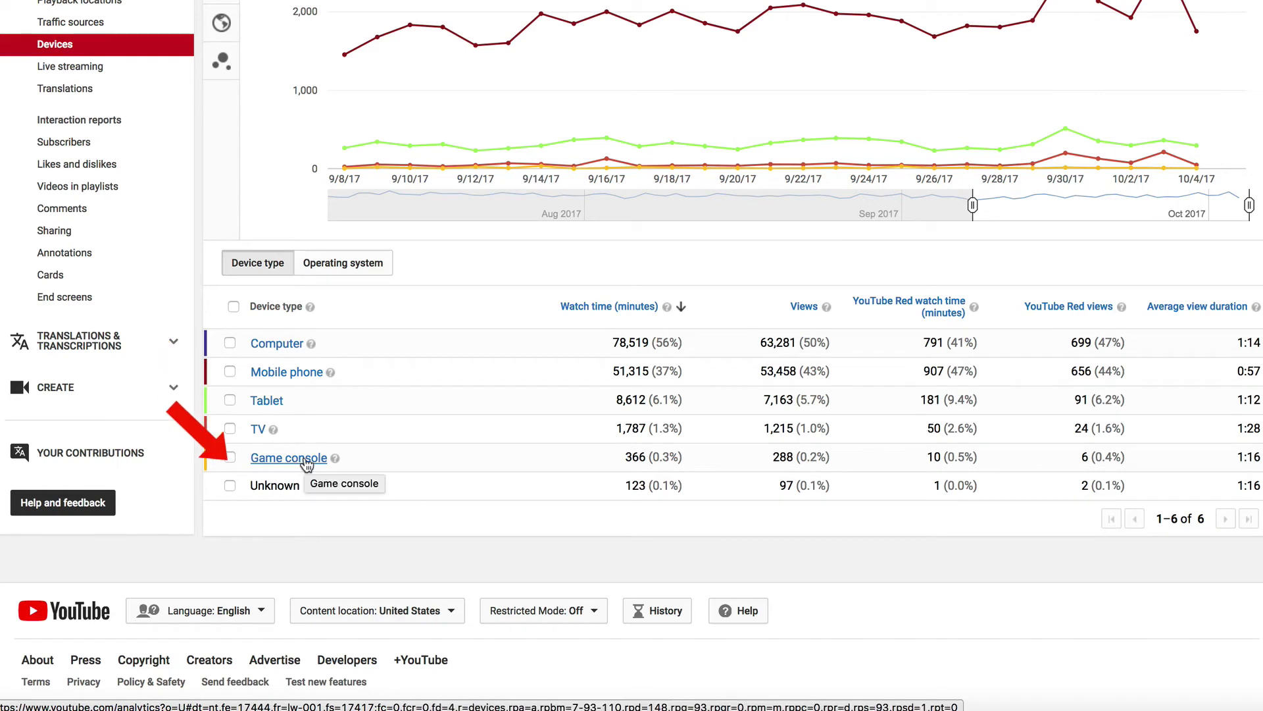
- Break the Devices report's traffic down by Operating system instead of device type
left_click(343, 263)
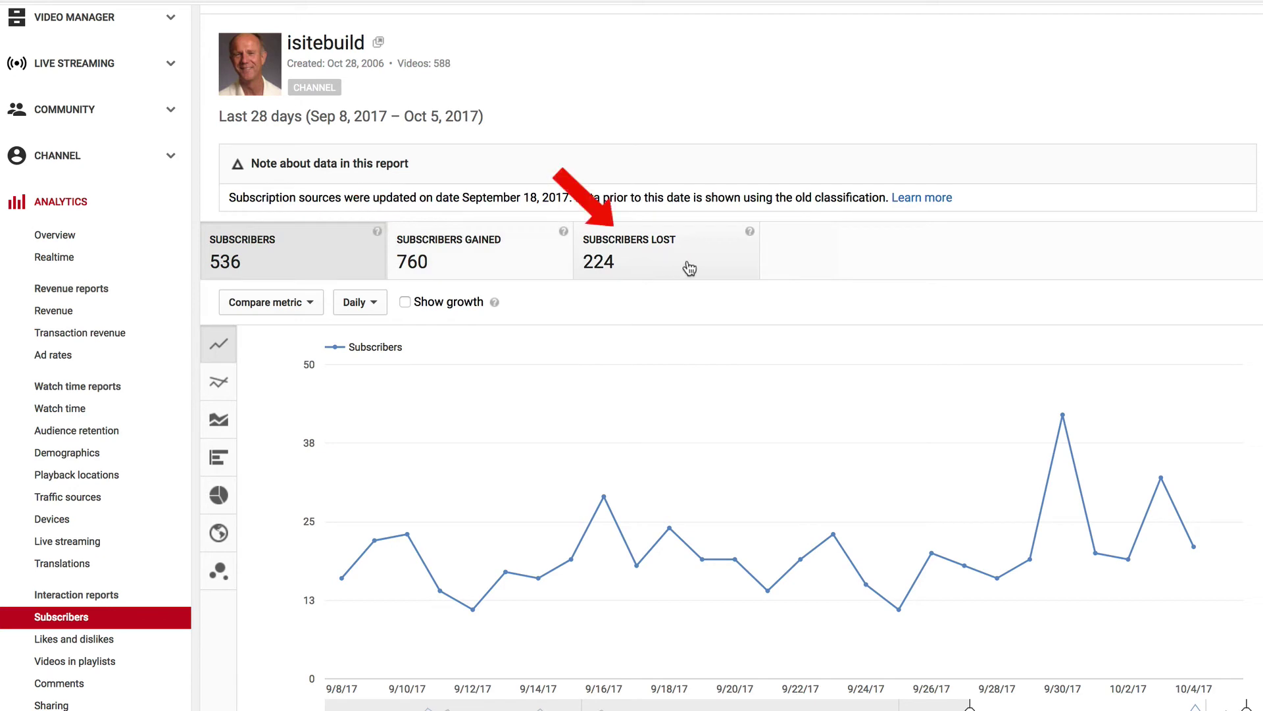
- Check the explanations for Subscribers lost and YouTube search subscriptions in the Source table
left_click(750, 231)
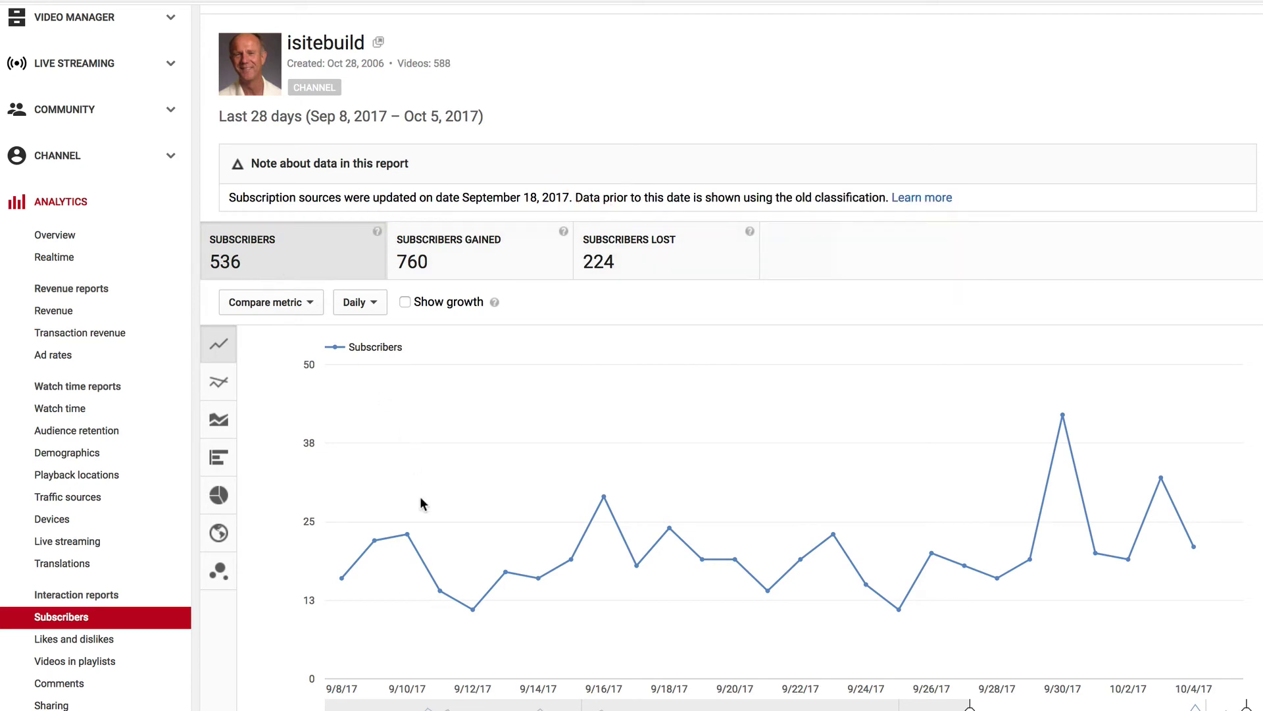
scroll(423, 491, "down", 3)
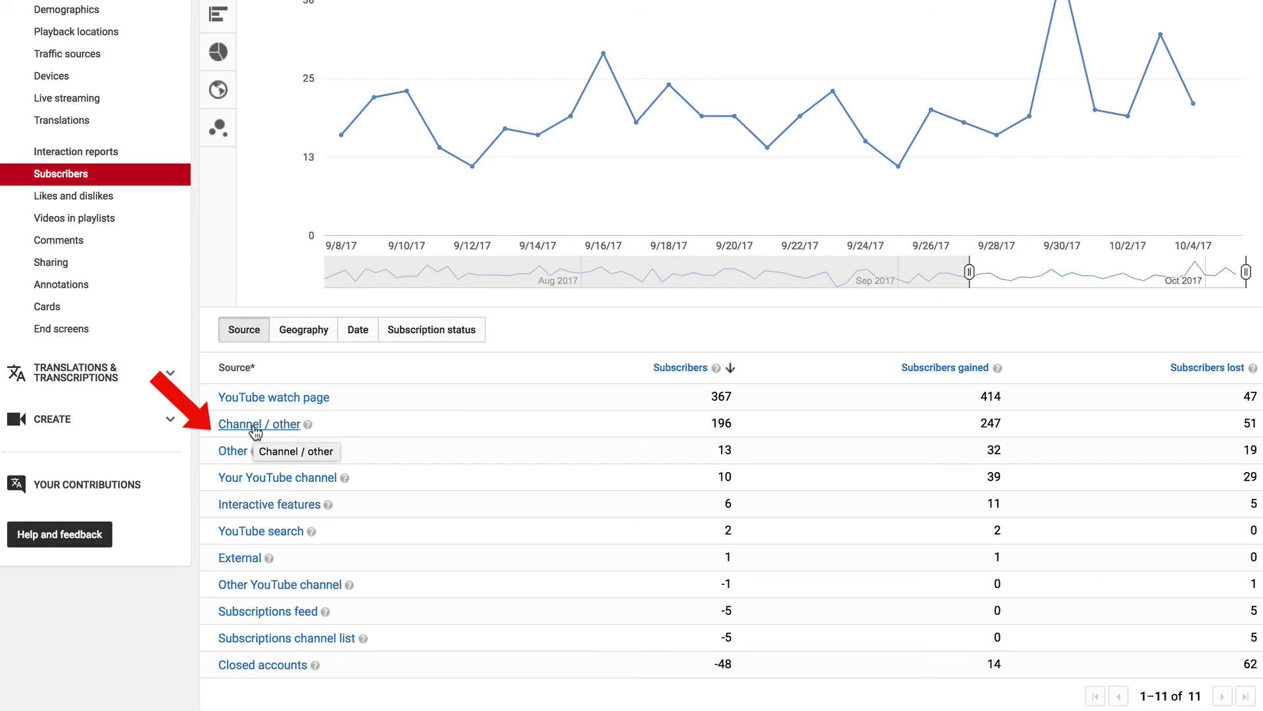
mouse_move(257, 453)
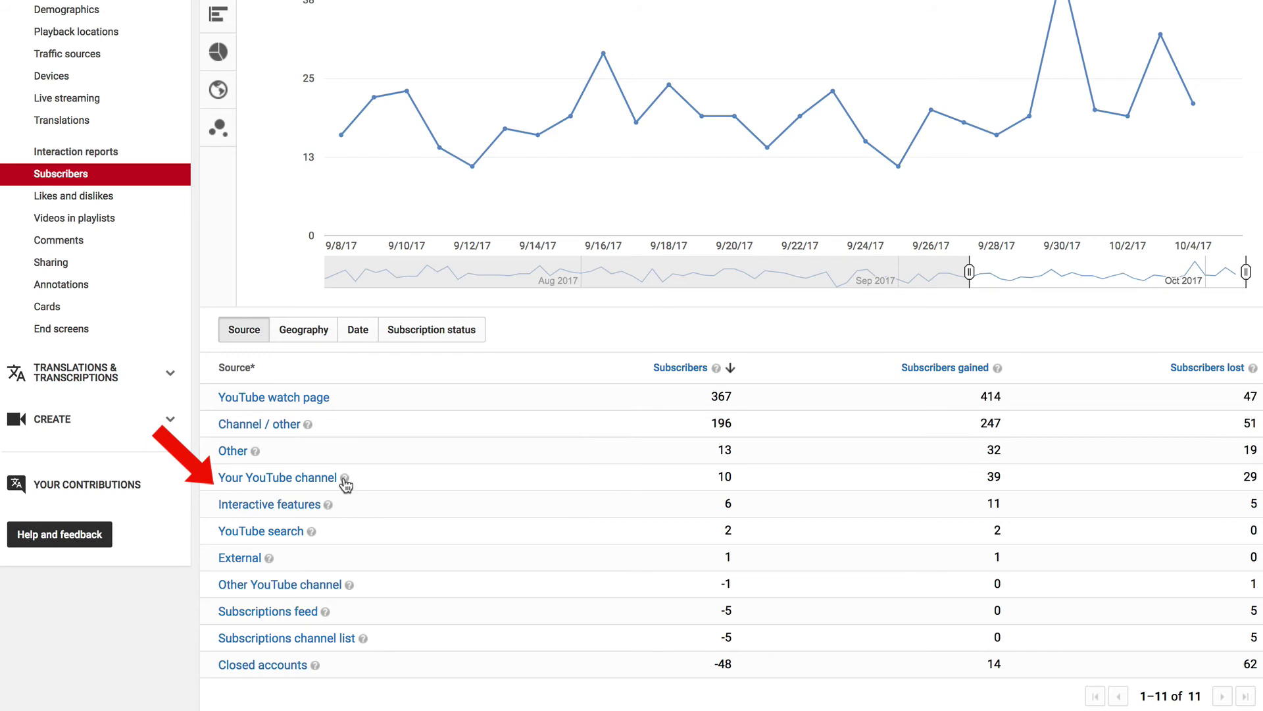
mouse_move(328, 506)
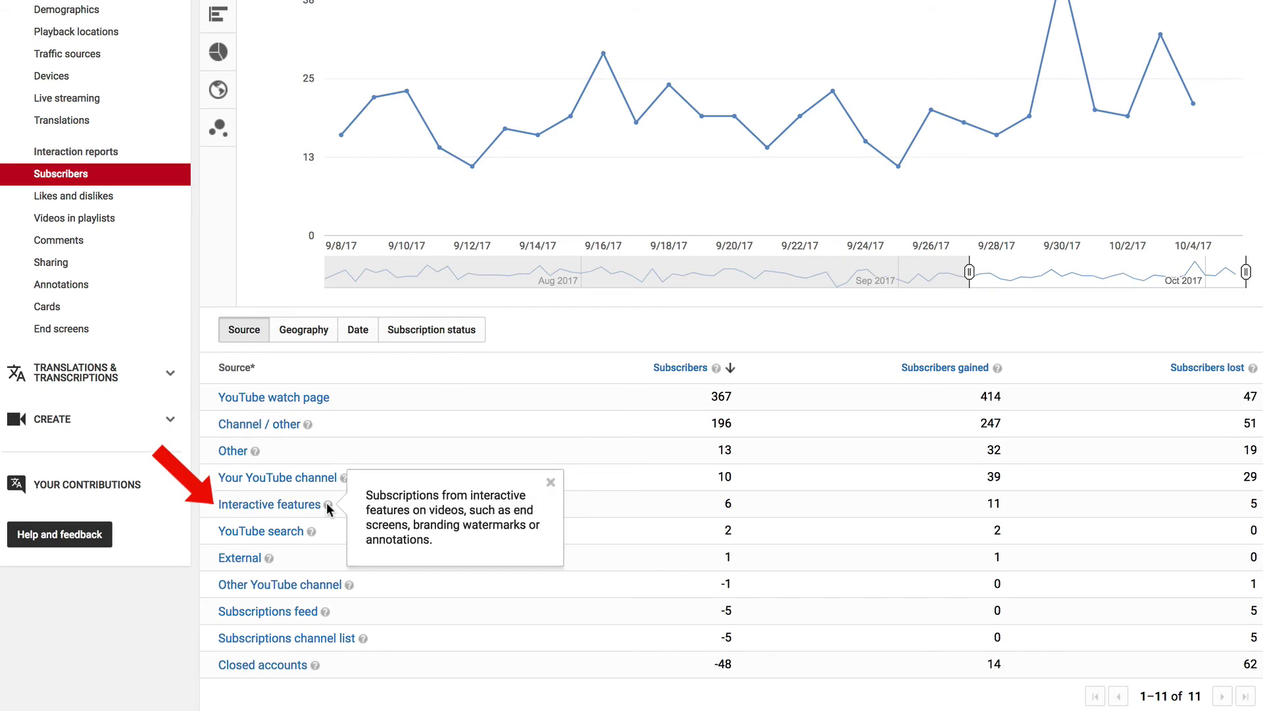
left_click(311, 532)
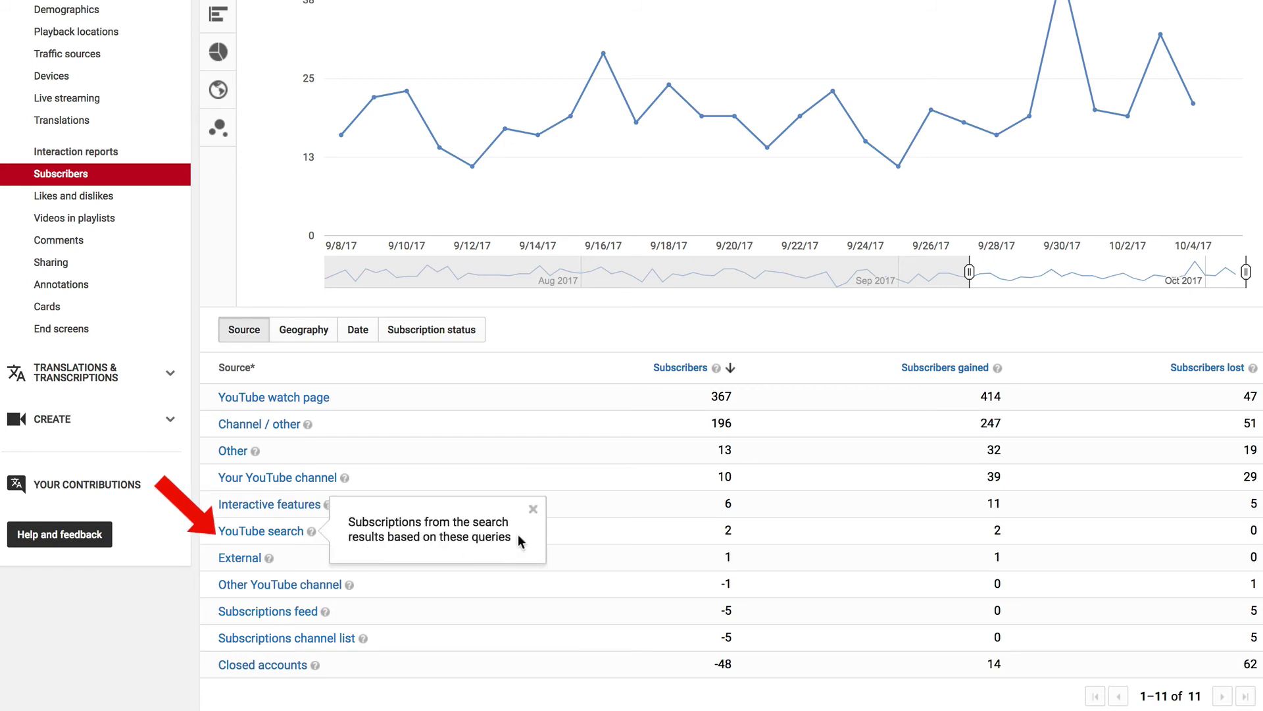
left_click(598, 522)
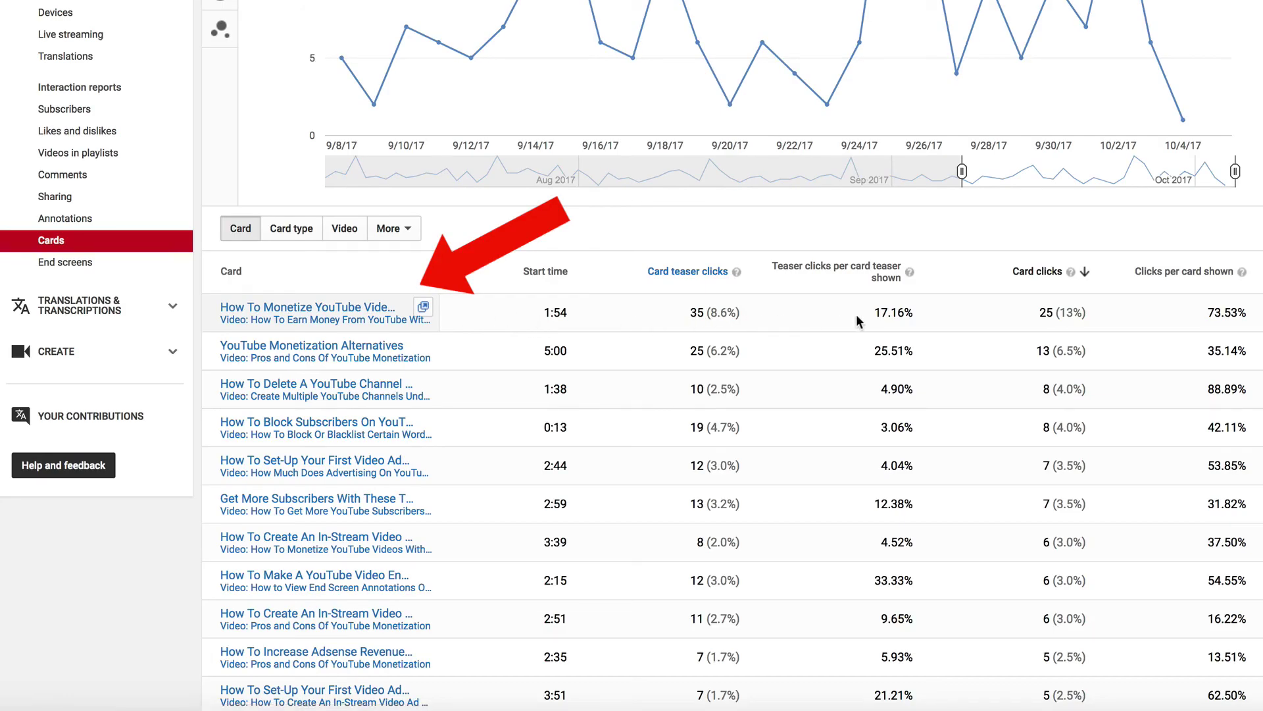
- Read the Card teaser clicks, teaser click rate and Clicks per card shown help, then group by Card type
mouse_move(278, 321)
left_click(736, 272)
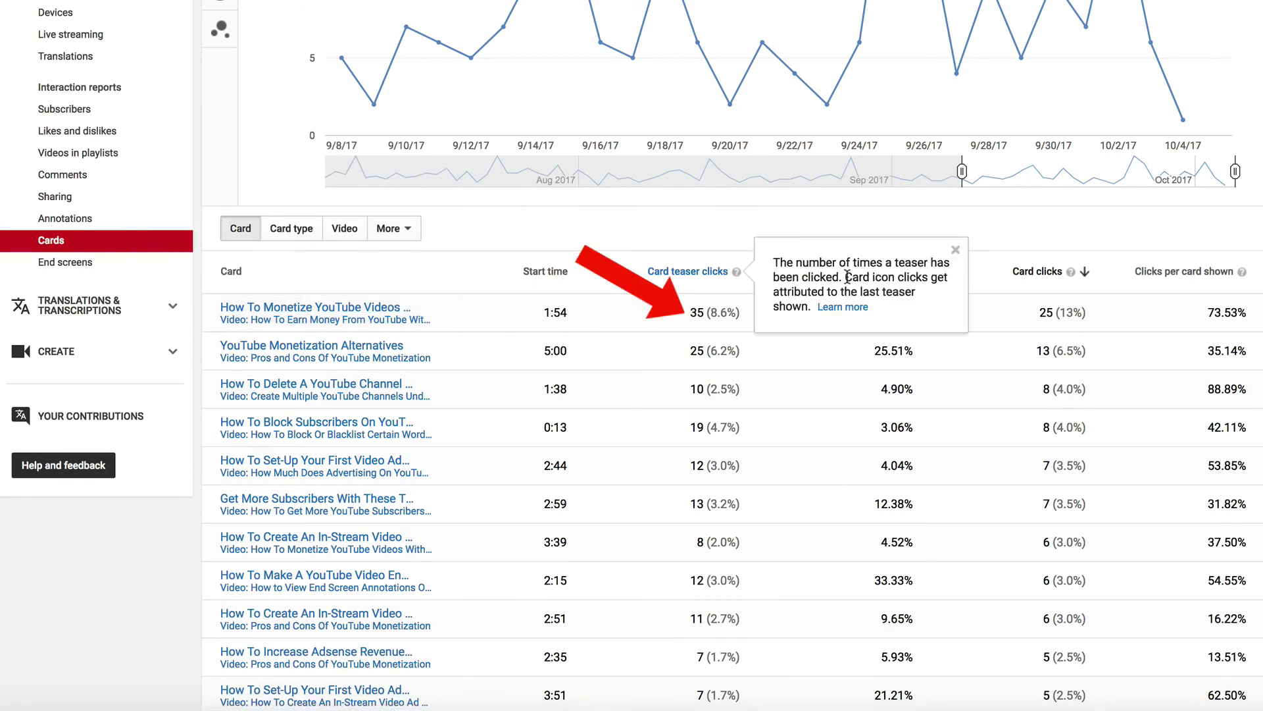
left_click(991, 306)
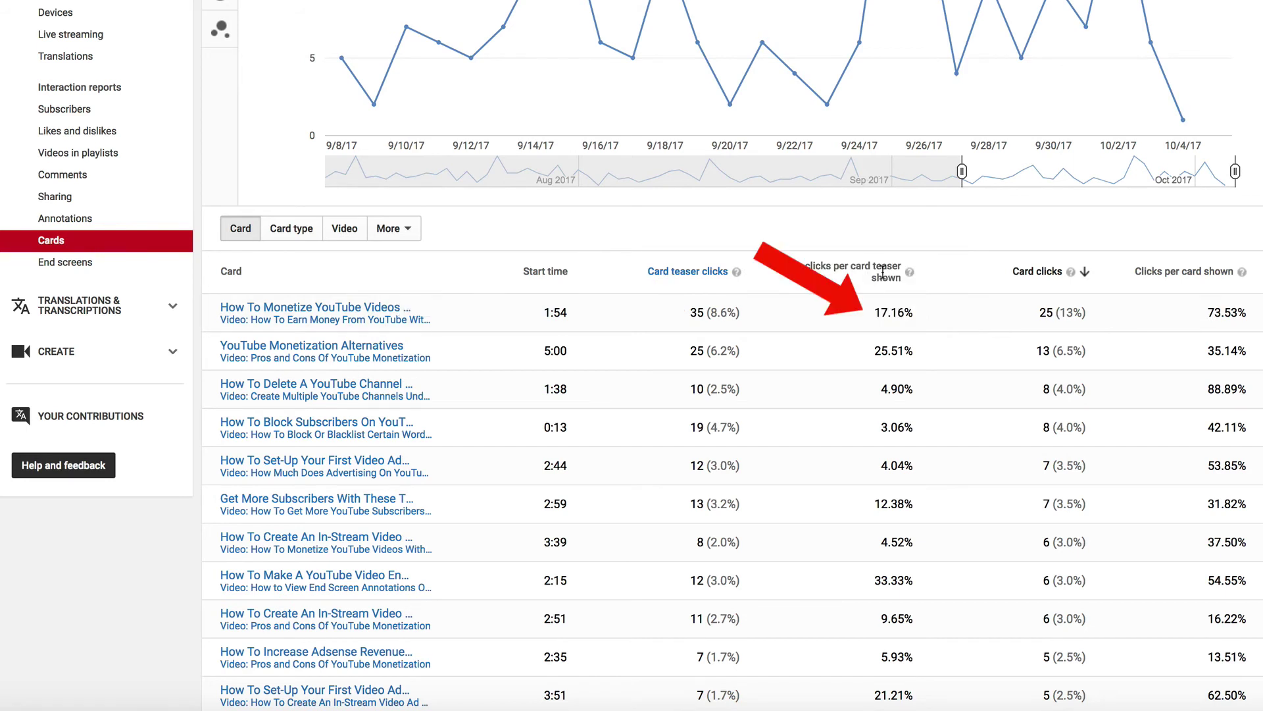
left_click(911, 273)
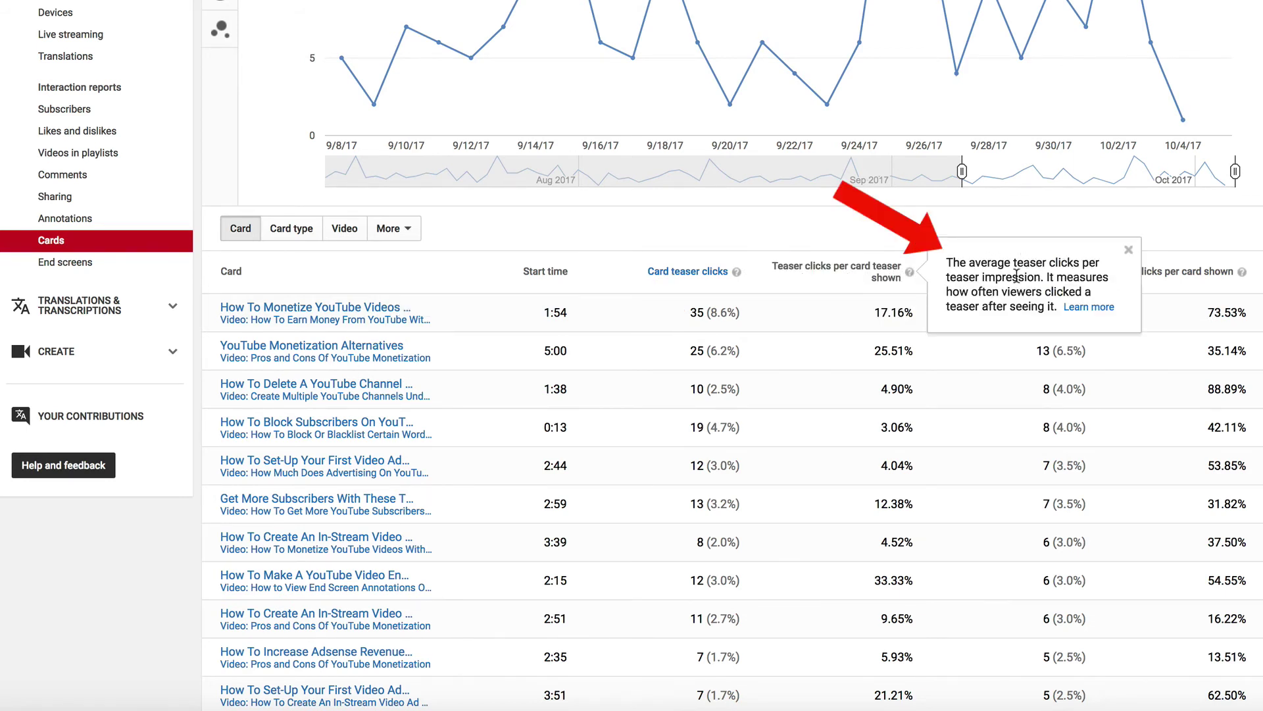
left_click(996, 358)
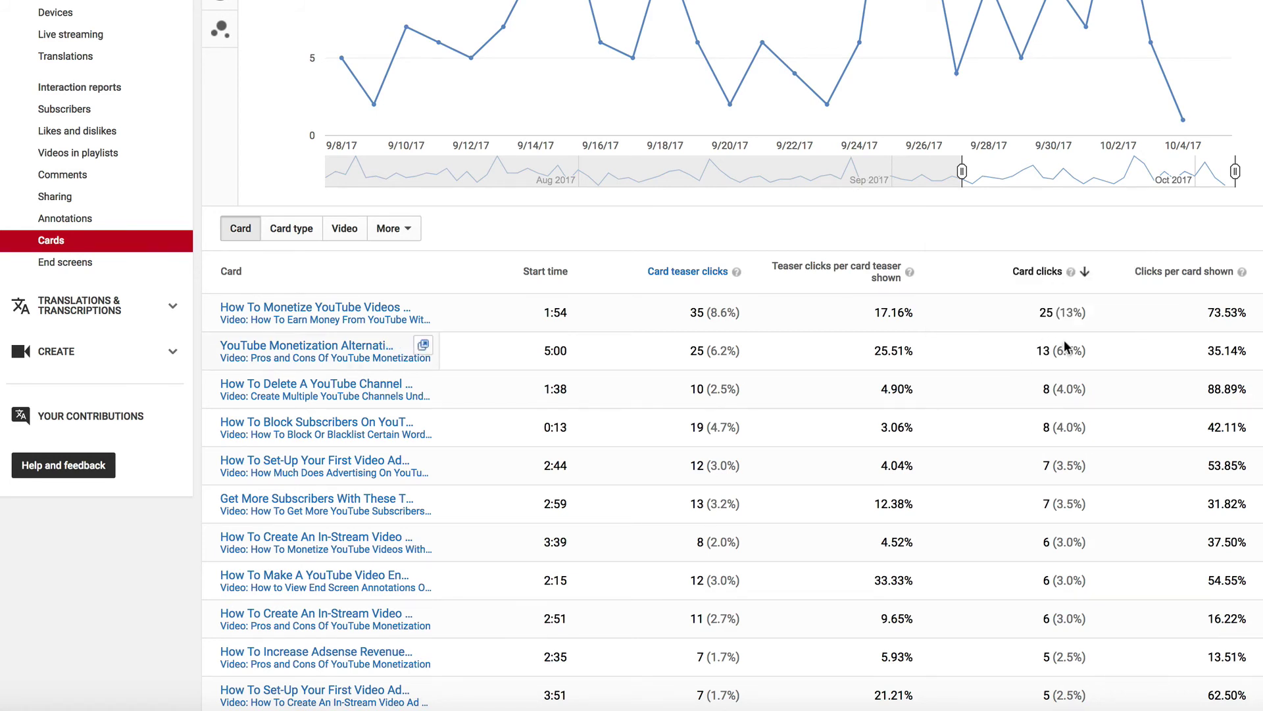
left_click(1242, 272)
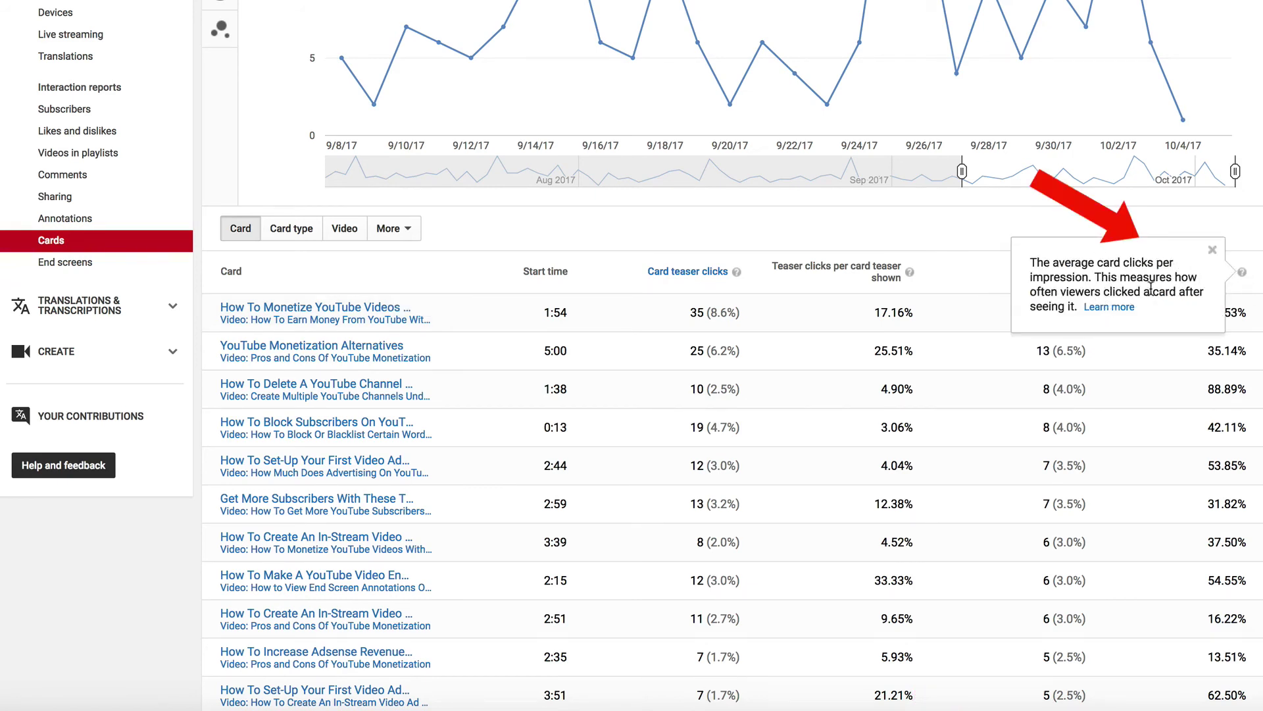
left_click(1245, 325)
left_click(290, 229)
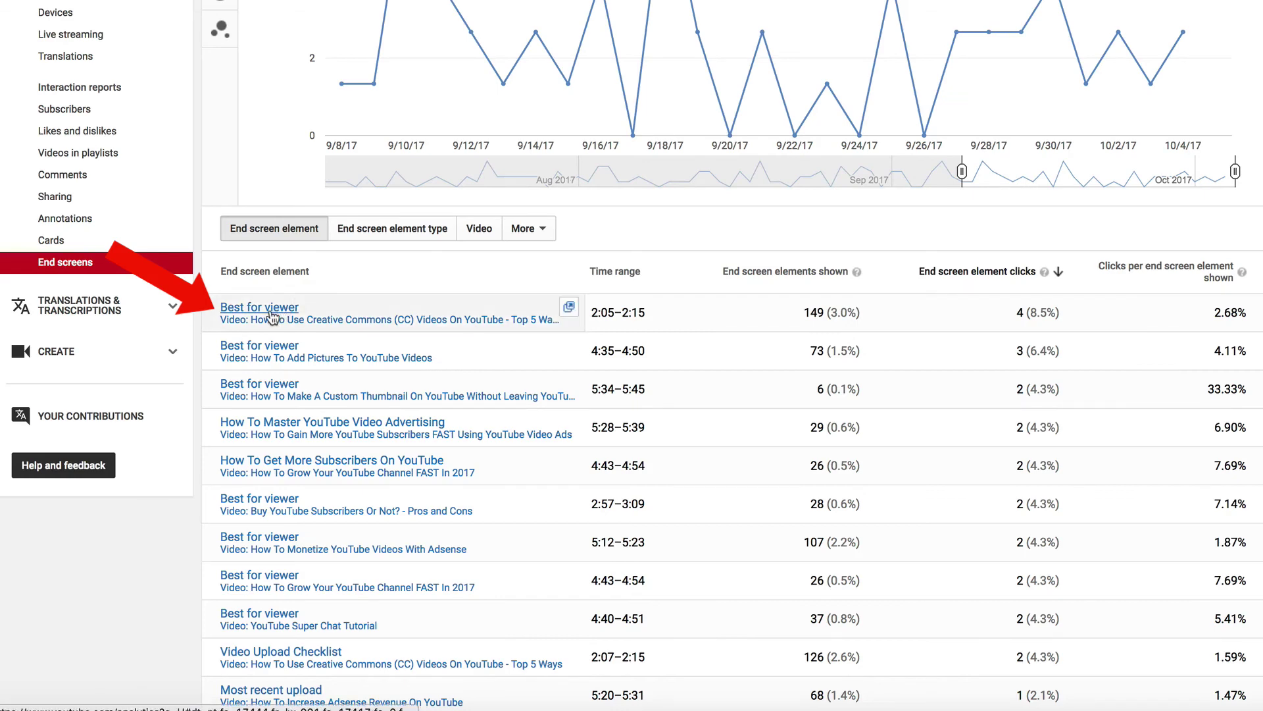
- Switch the End screens table to the End screen element type breakdown
mouse_move(298, 317)
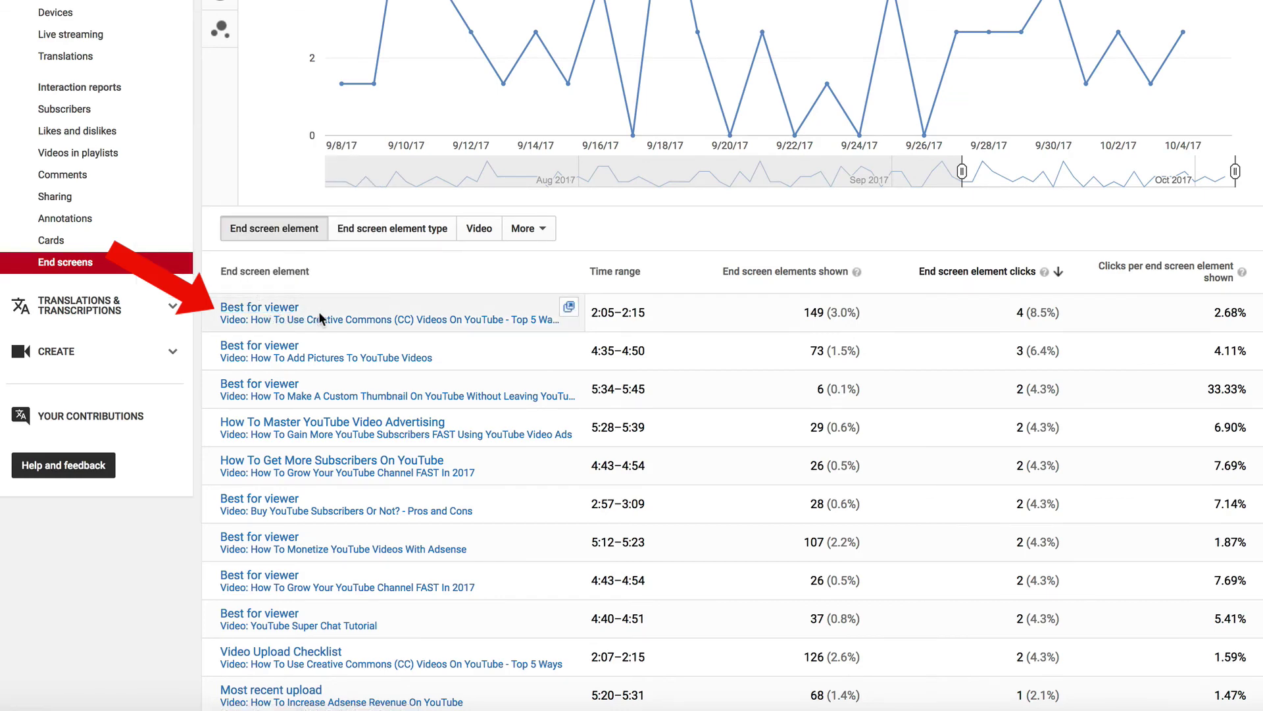
left_click(392, 229)
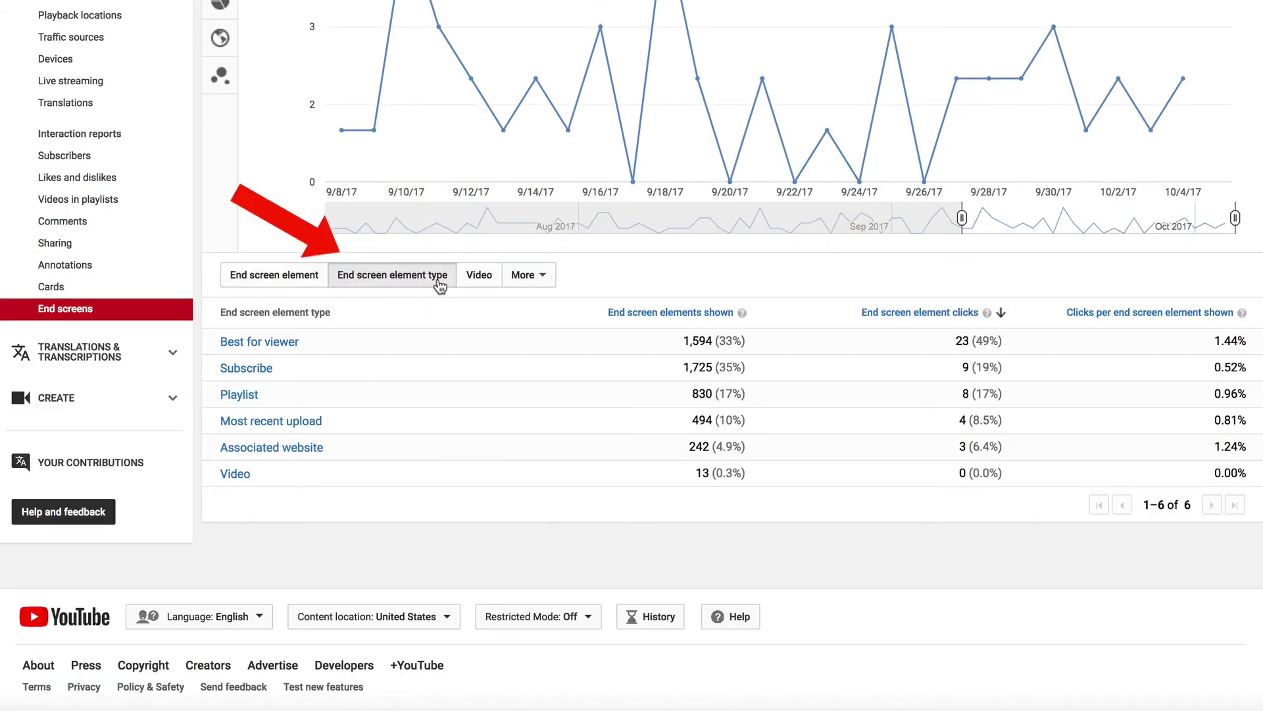